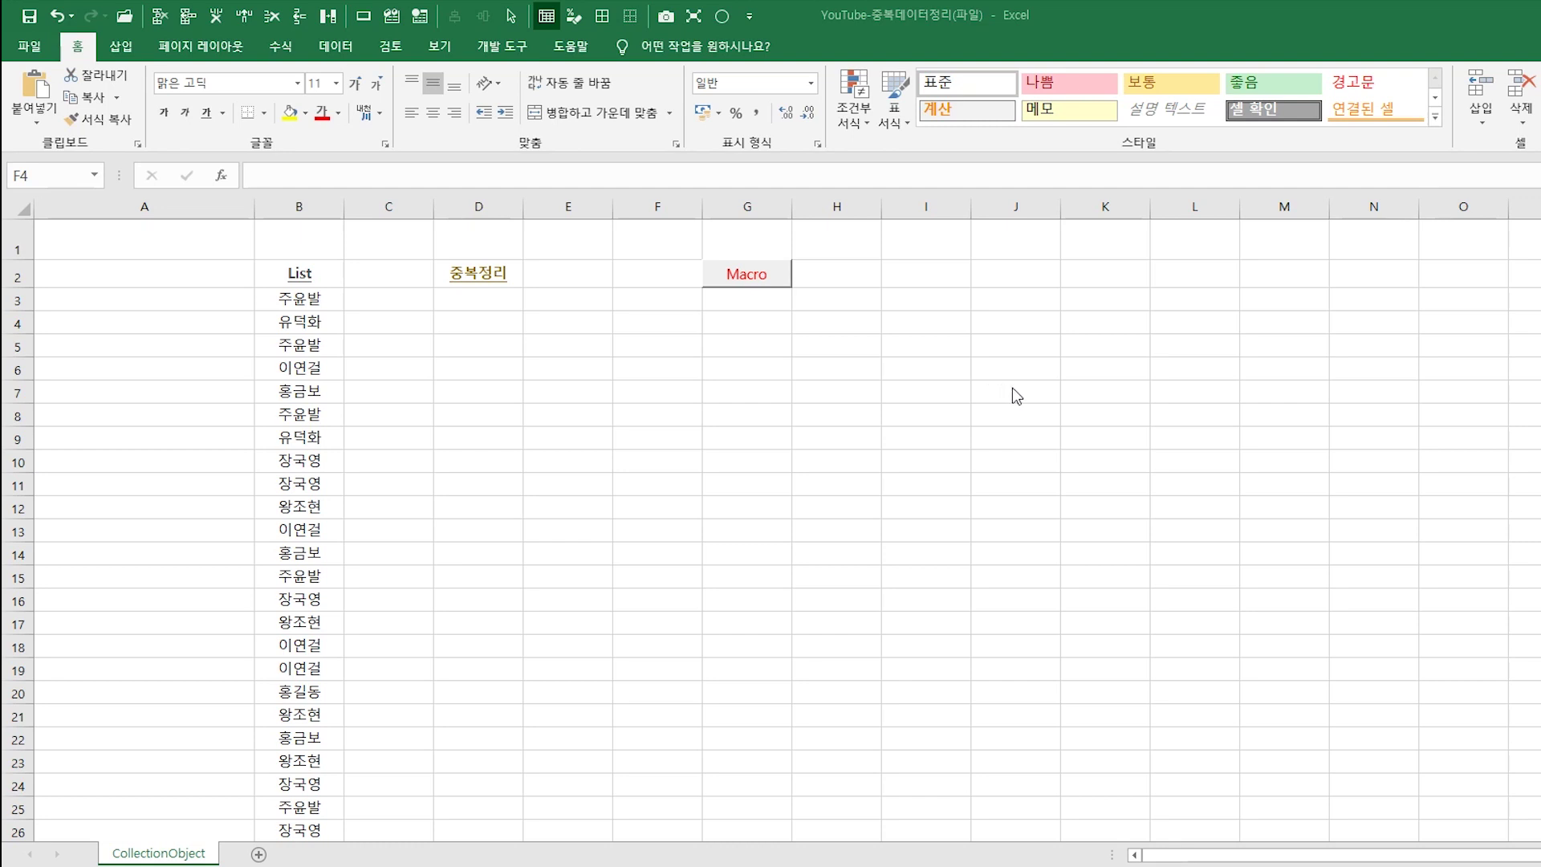
Run the macro to list nine unique names in column D, and compare them with the repeating names in column B
{"action": "left_click", "coordinate": [742, 277]}
{"action": "left_click", "coordinate": [479, 299]}
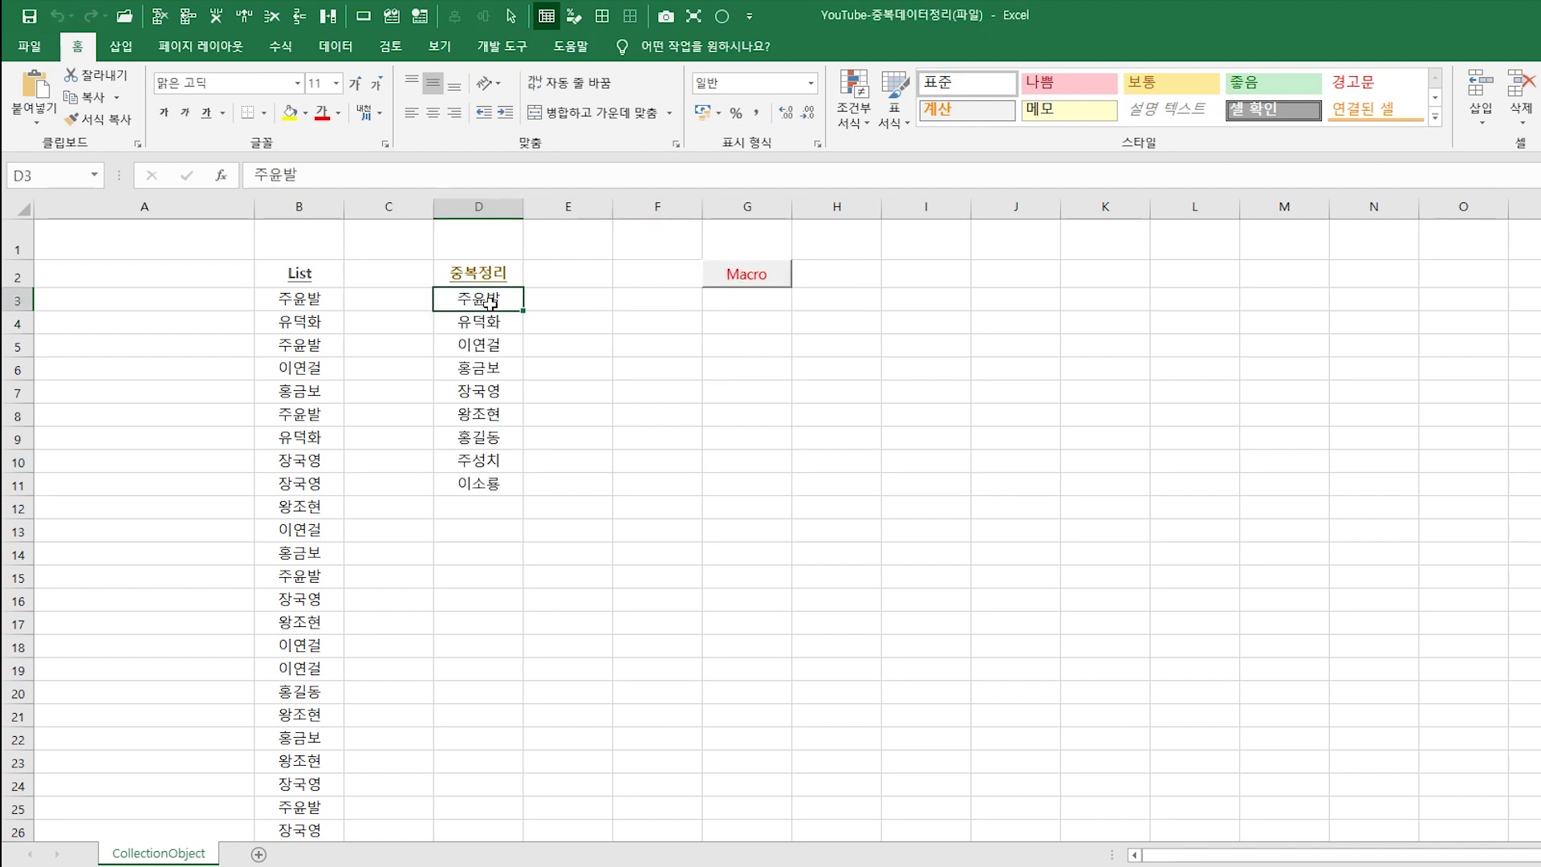
{"action": "left_click", "coordinate": [484, 345]}
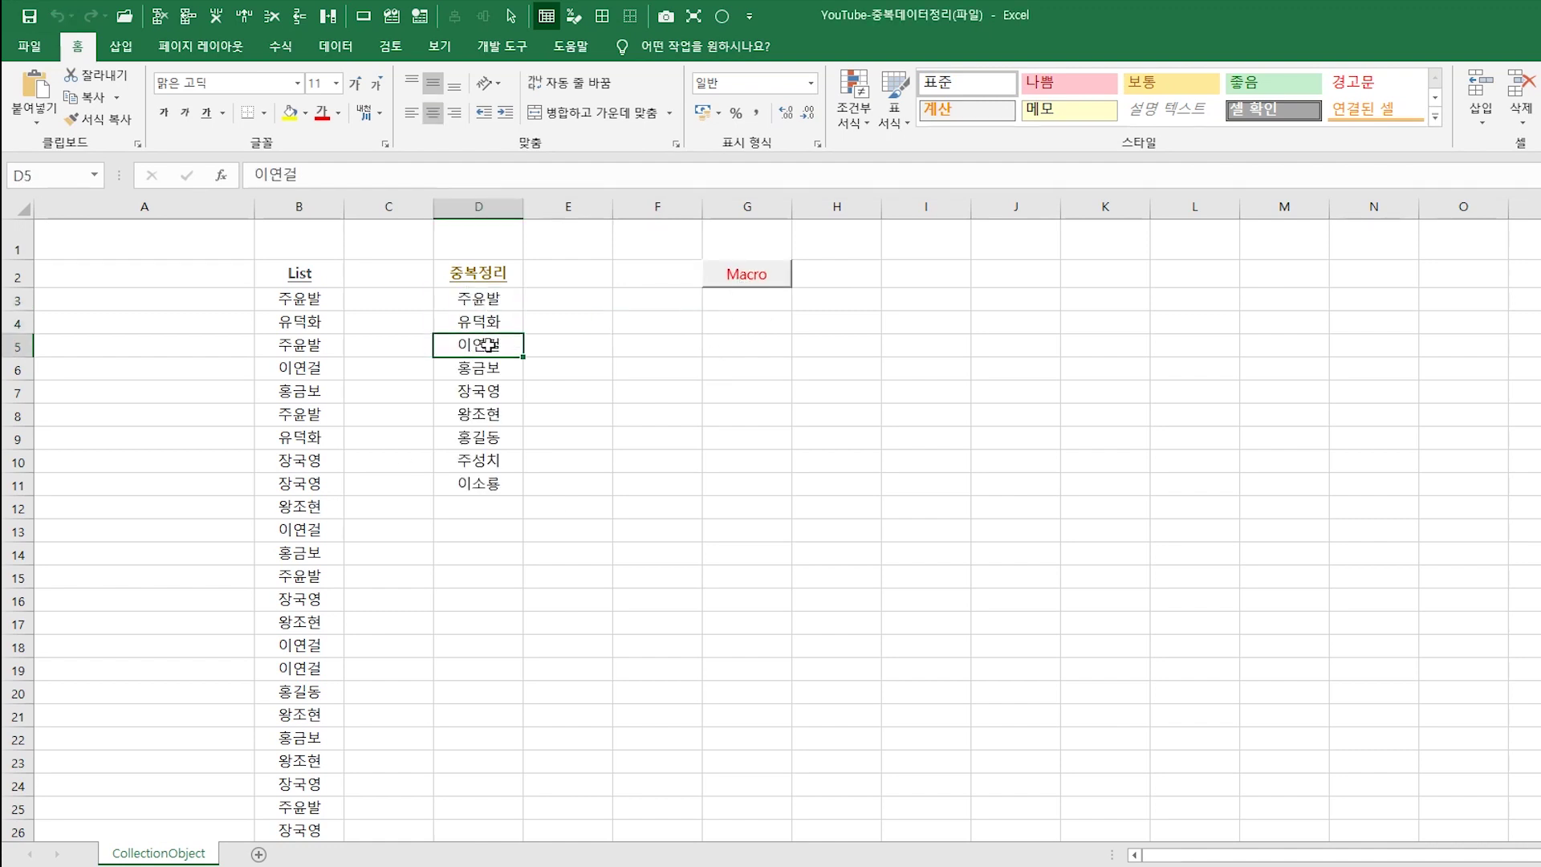
{"action": "left_click", "coordinate": [306, 303]}
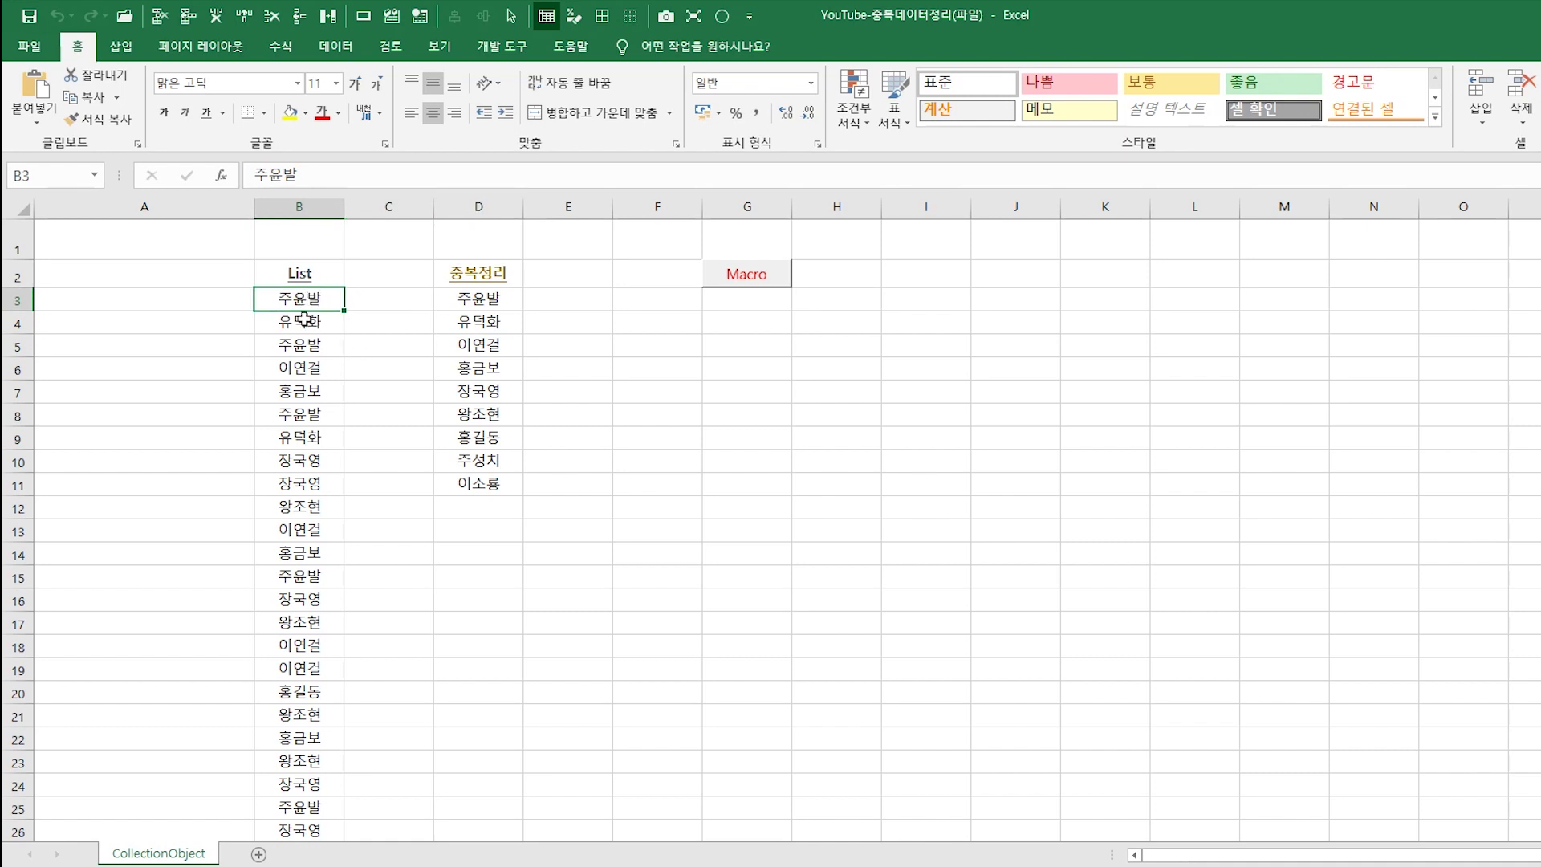
{"action": "left_click", "coordinate": [305, 319]}
{"action": "left_click", "coordinate": [305, 341]}
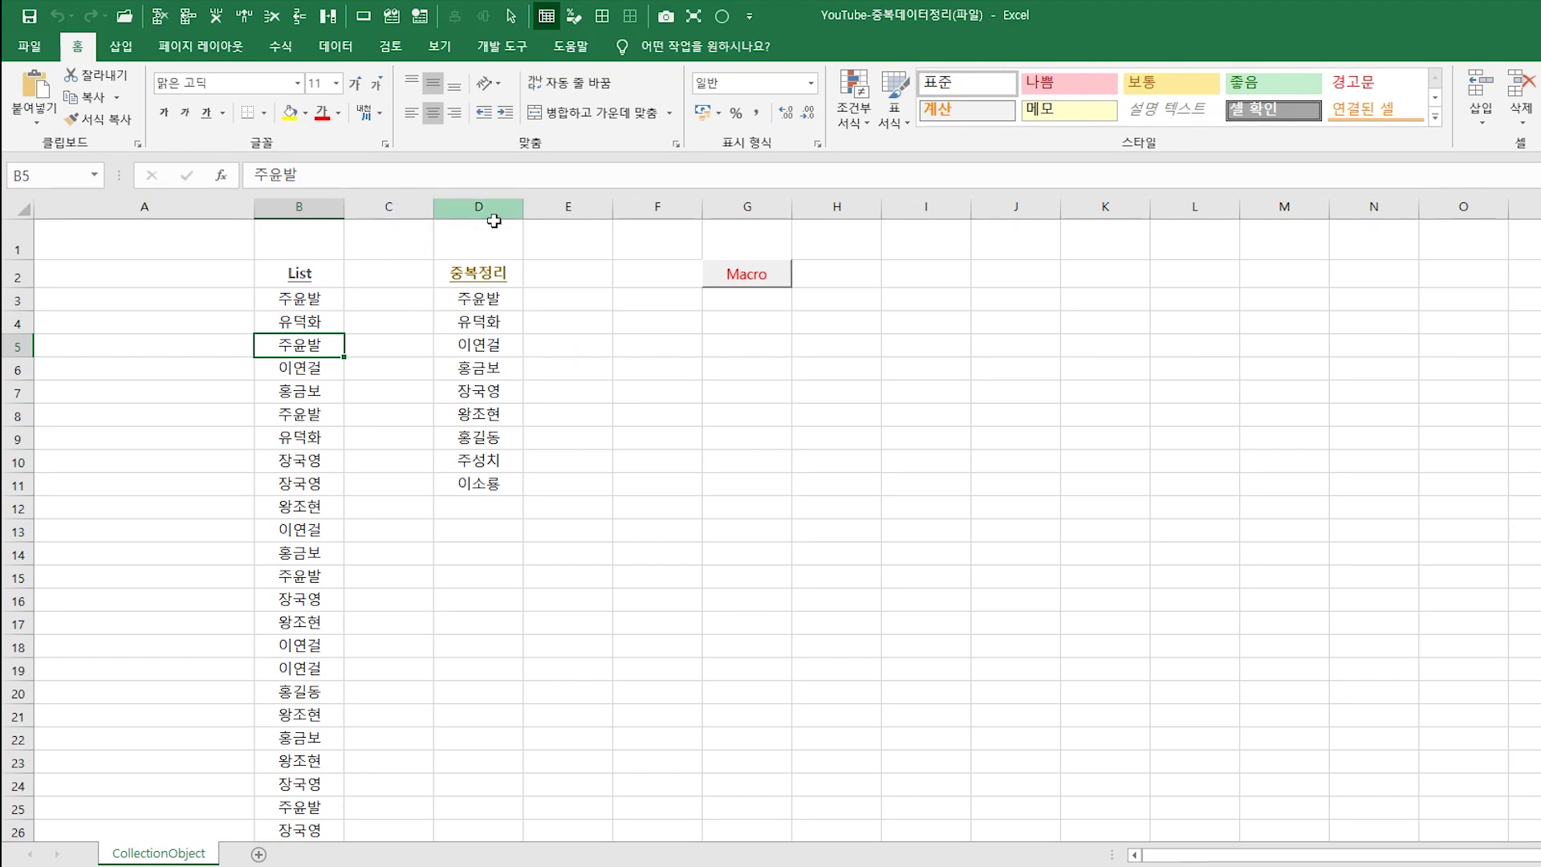
{"action": "left_click", "coordinate": [461, 437]}
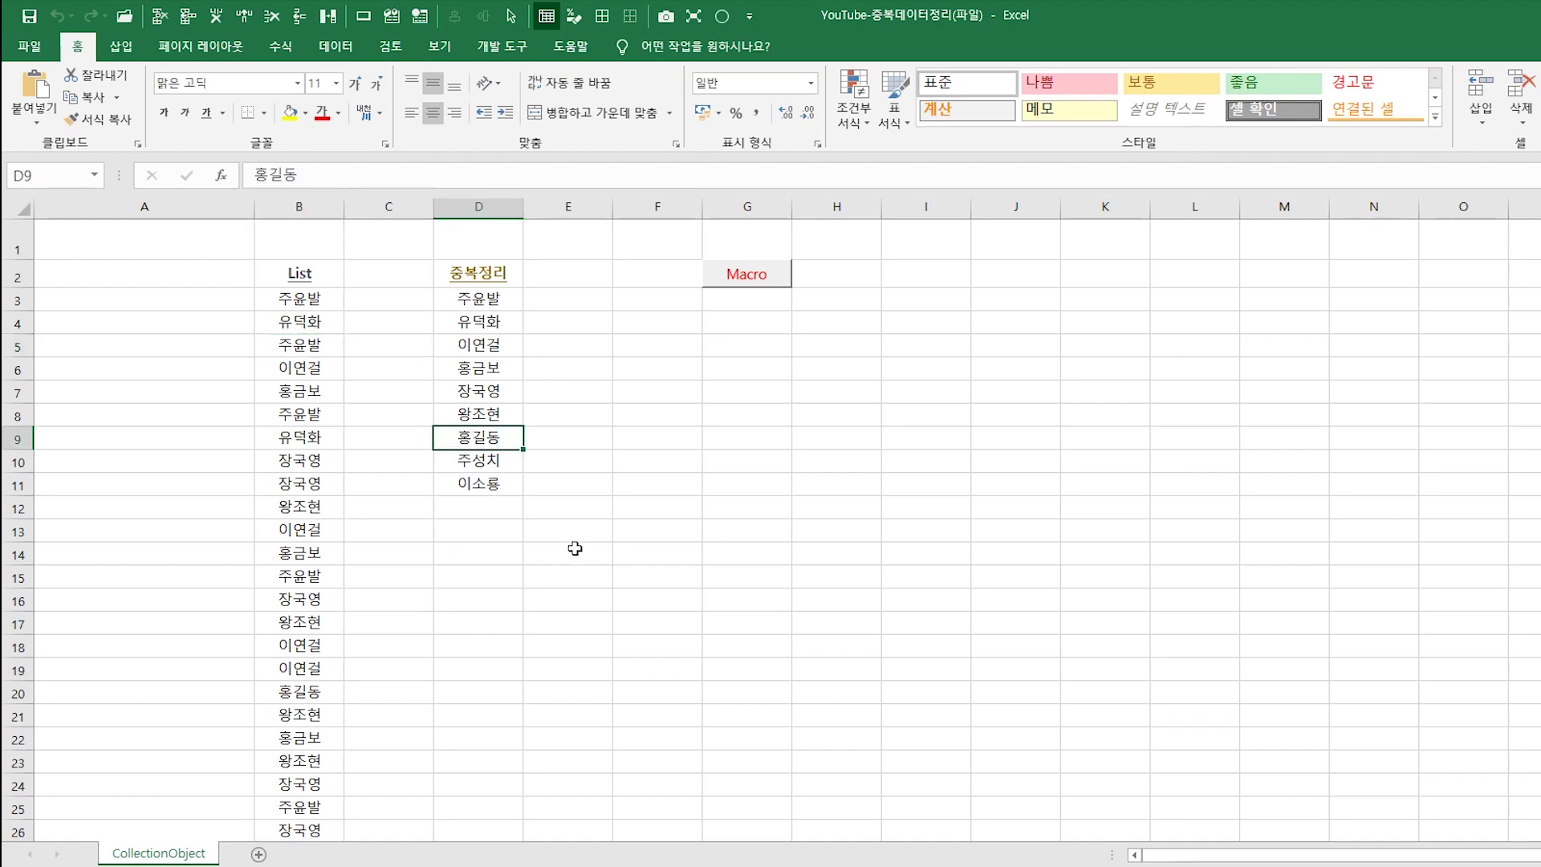
Review ExtractOneItem's rng, rngList, Collection and i declarations and its Set rngList line, then return to Excel
{"action": "left_click", "coordinate": [392, 17]}
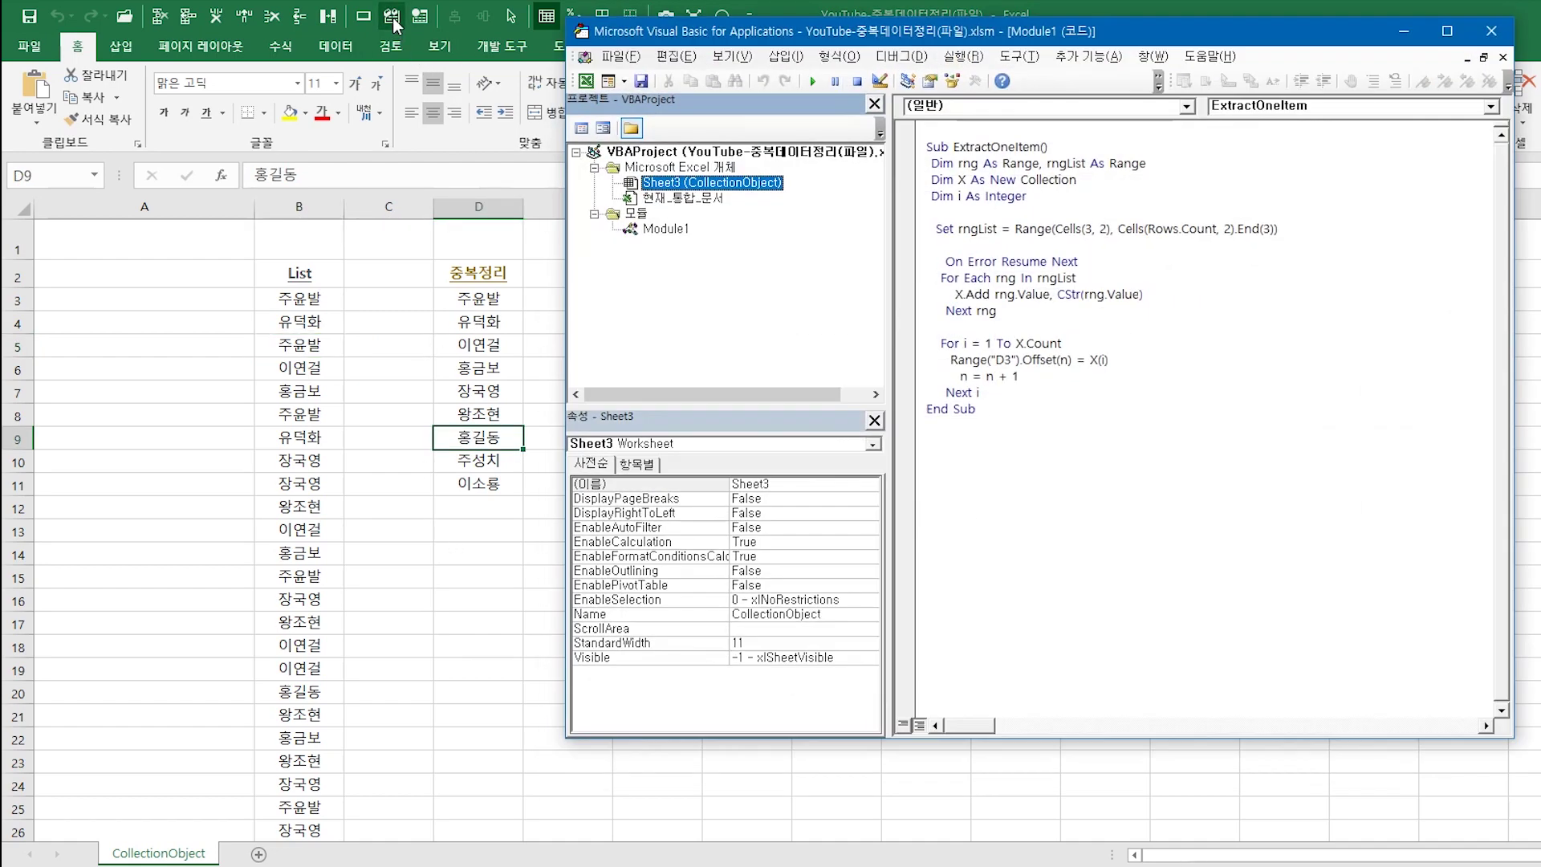
{"action": "left_click_drag", "start_coordinate": [928, 163], "coordinate": [1145, 163]}
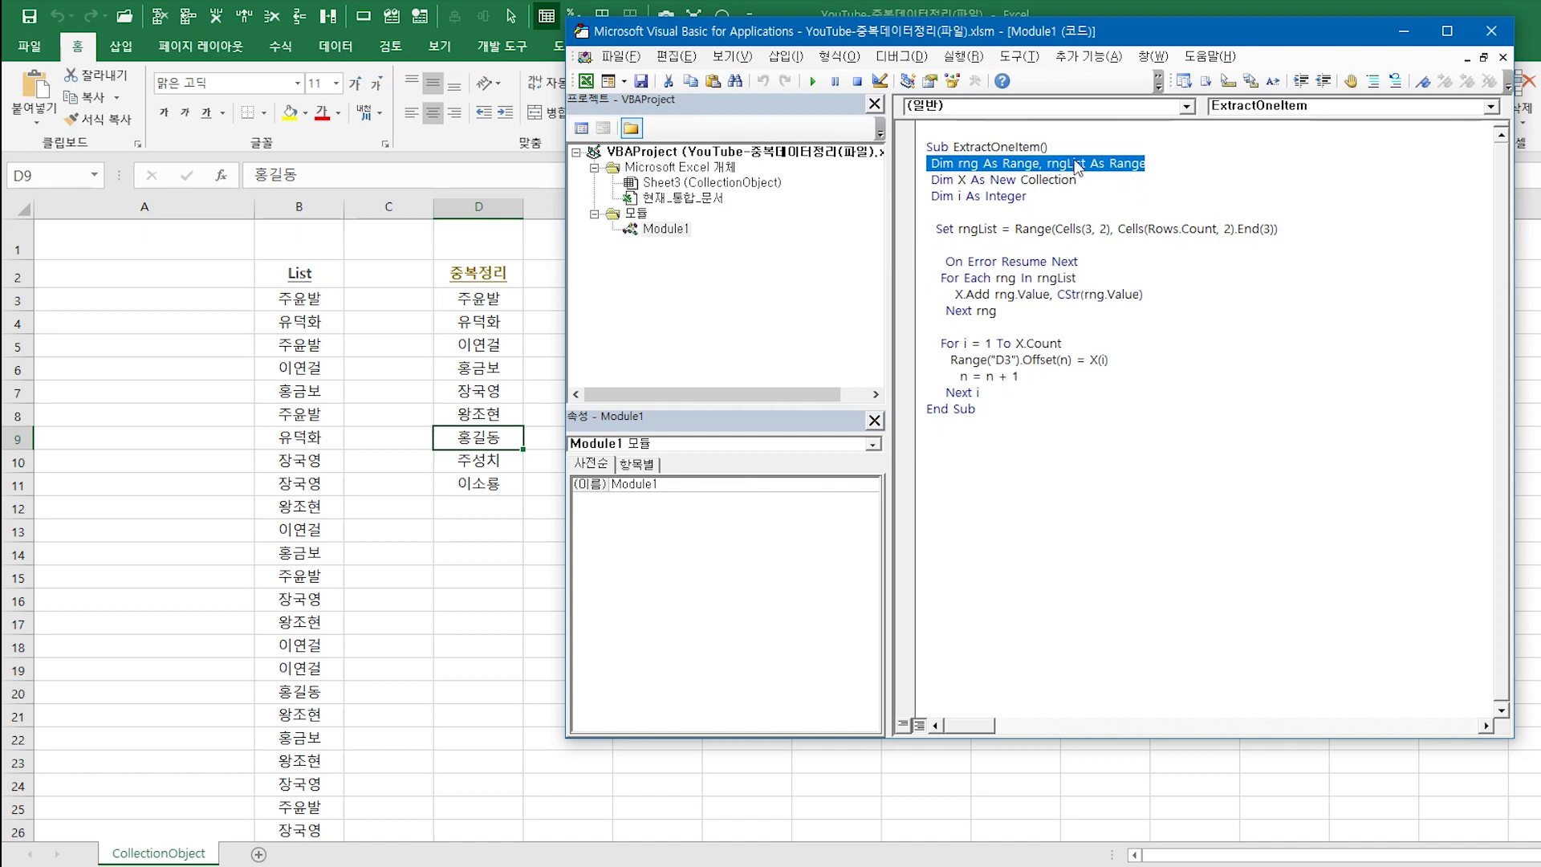
{"action": "left_click_drag", "start_coordinate": [931, 180], "coordinate": [1075, 180]}
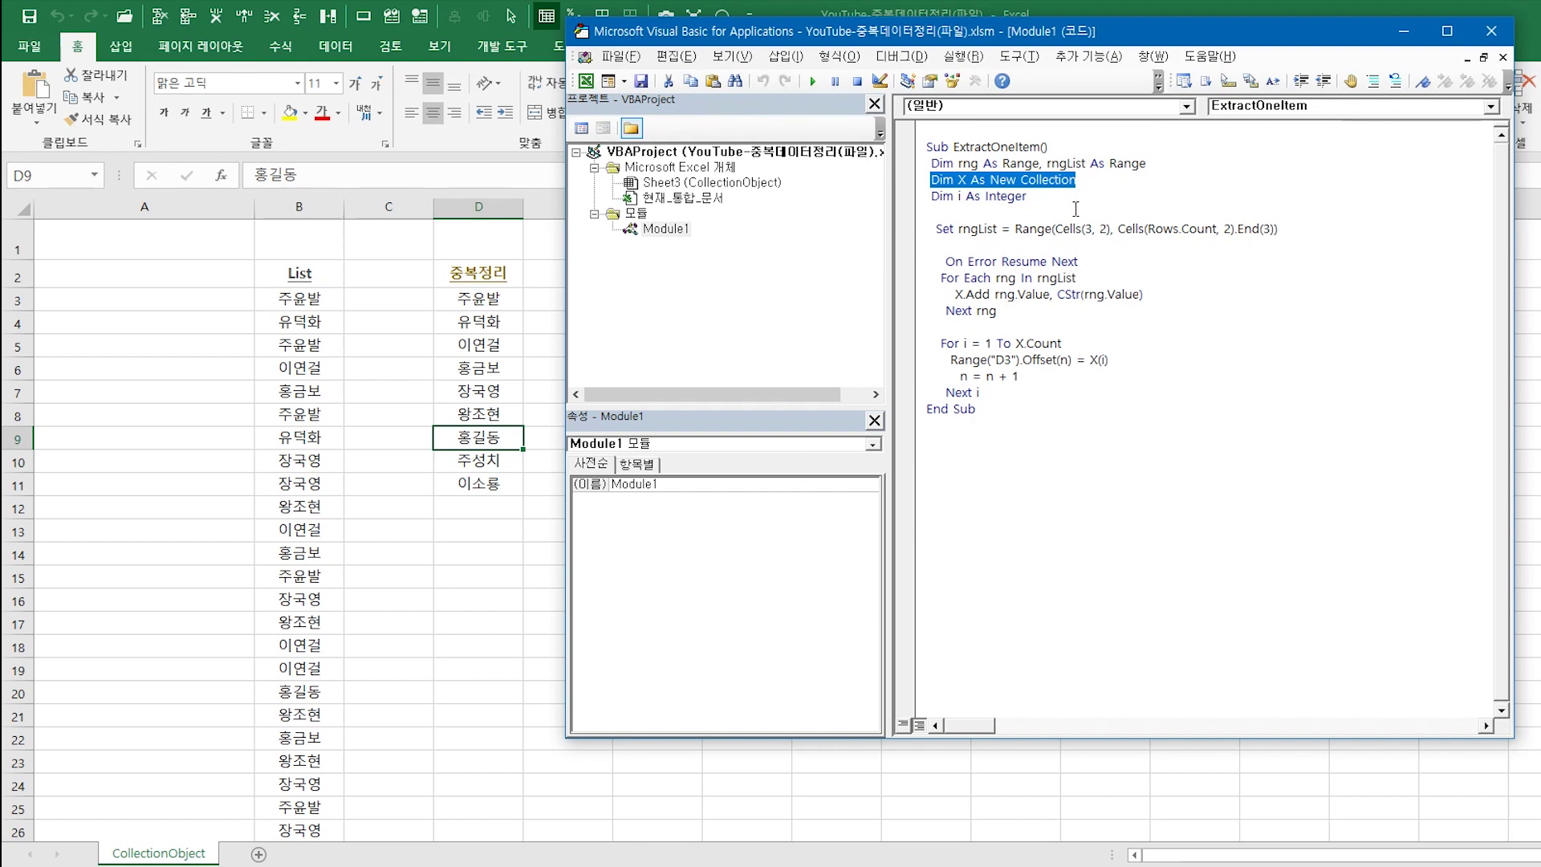
{"action": "left_click", "coordinate": [917, 200]}
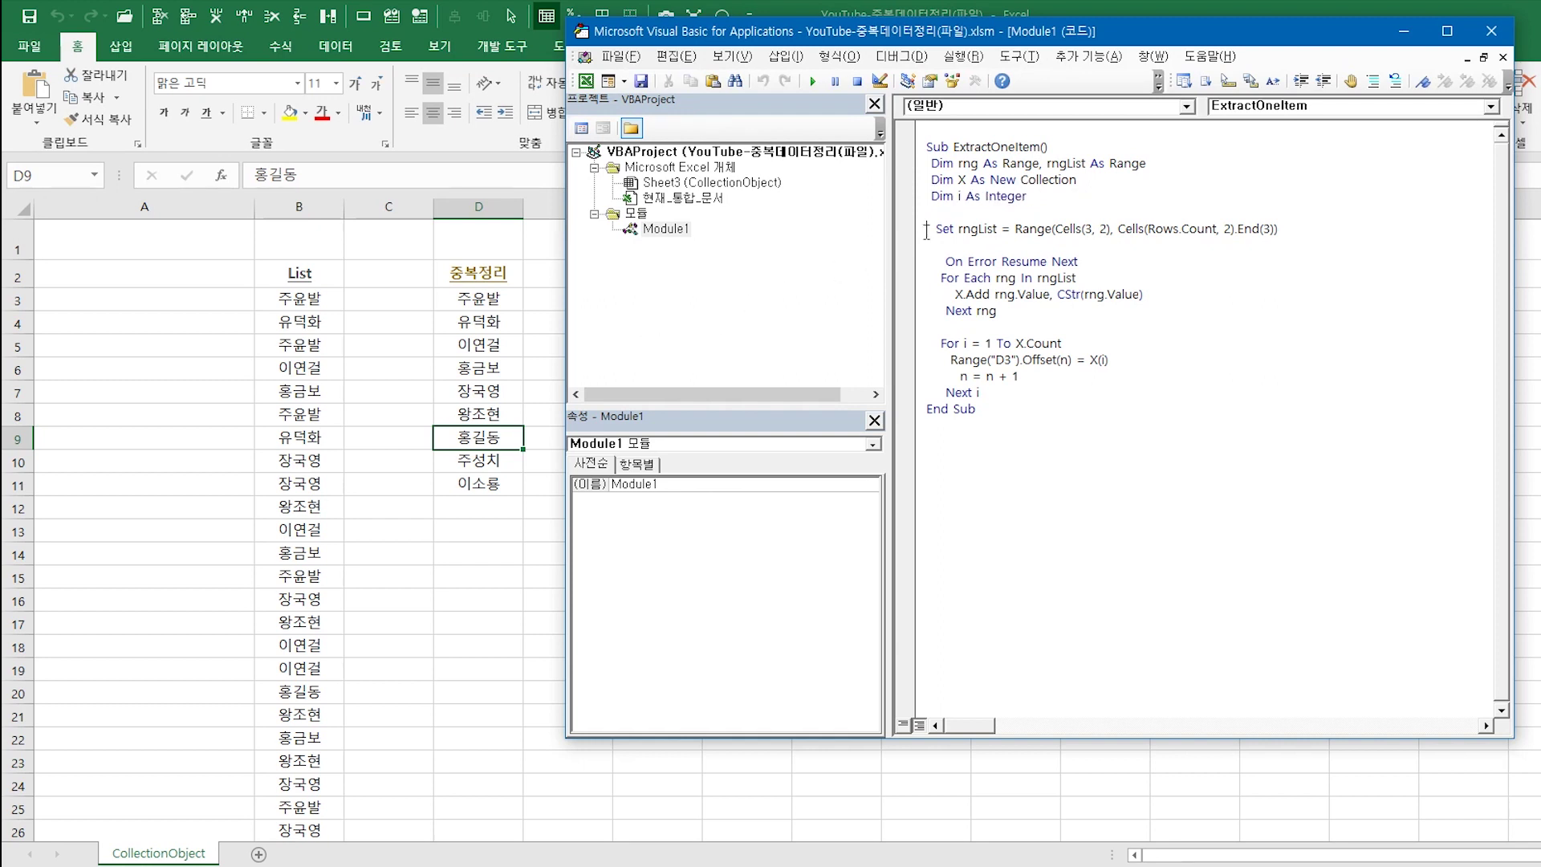
{"action": "left_click_drag", "start_coordinate": [923, 230], "coordinate": [1401, 233]}
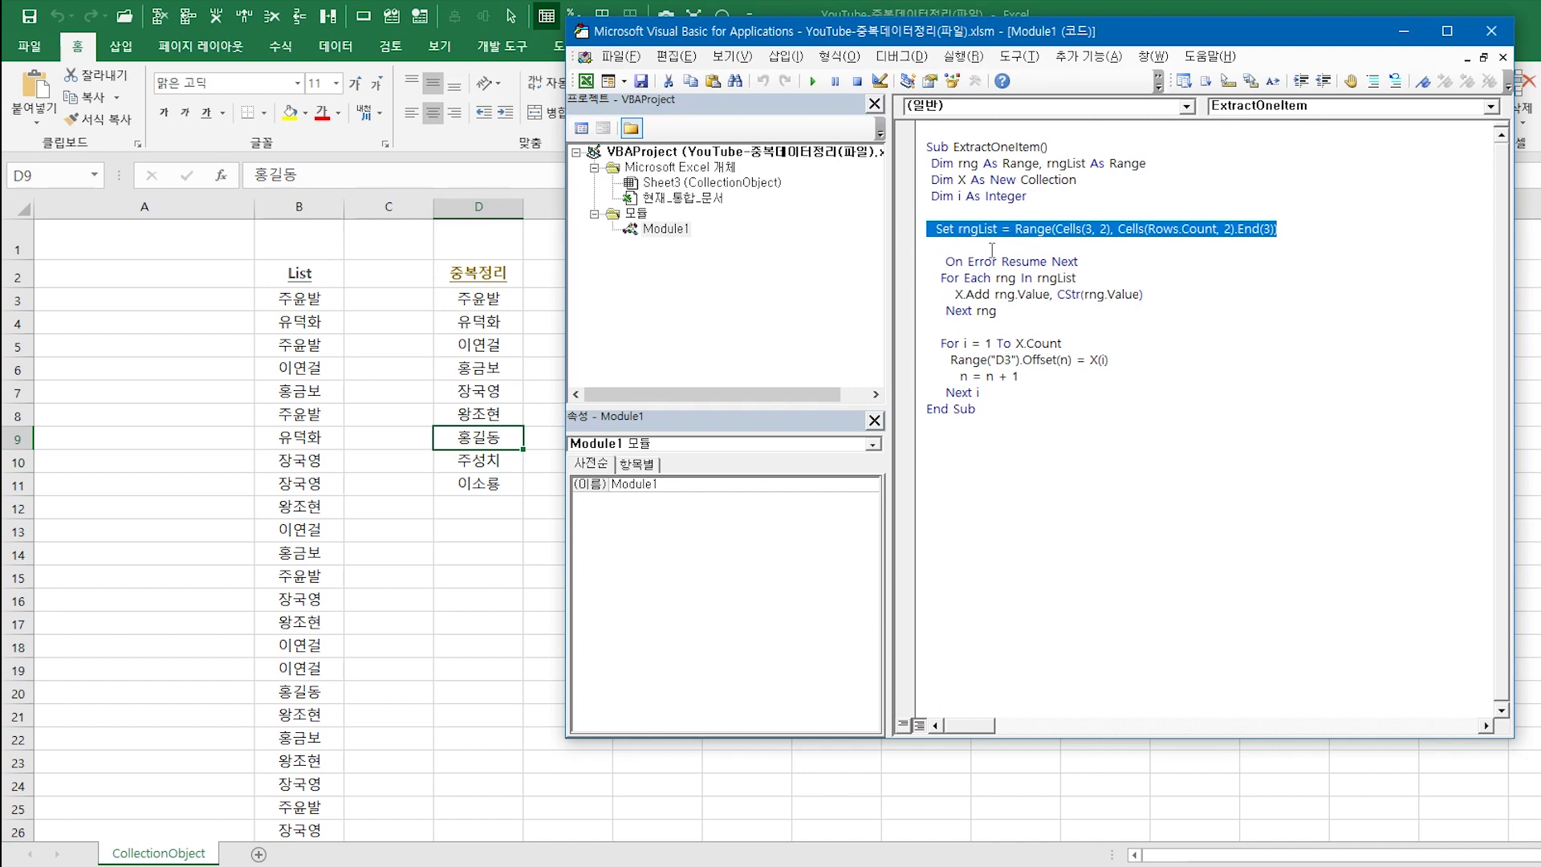
{"action": "left_click", "coordinate": [298, 300]}
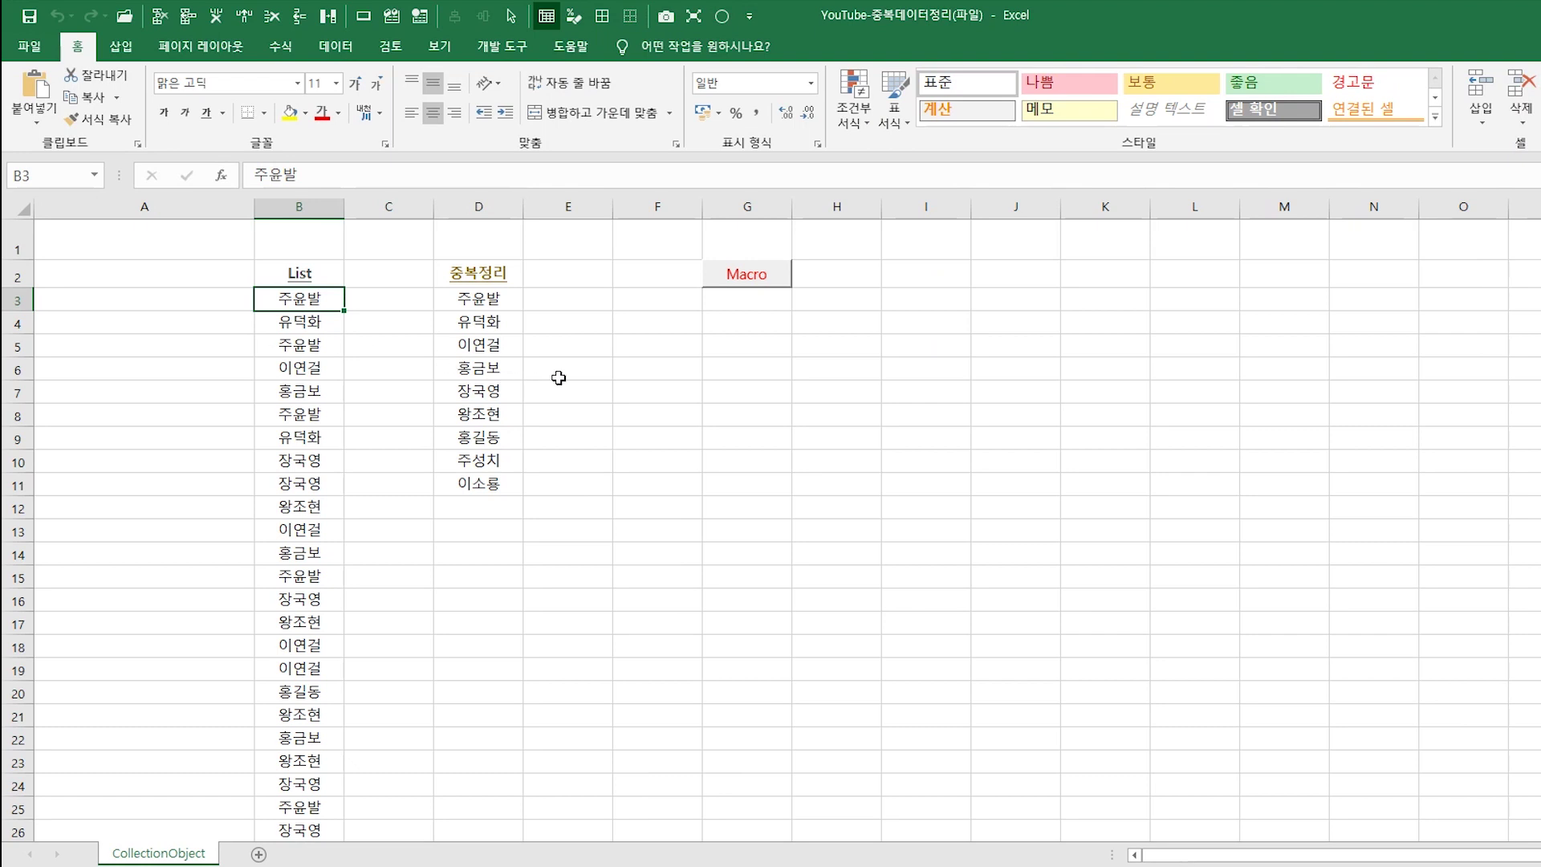
Select the name list B3:B53, then highlight the macro's On Error Resume Next line
{"action": "key", "text": "ctrl+shift+Down"}
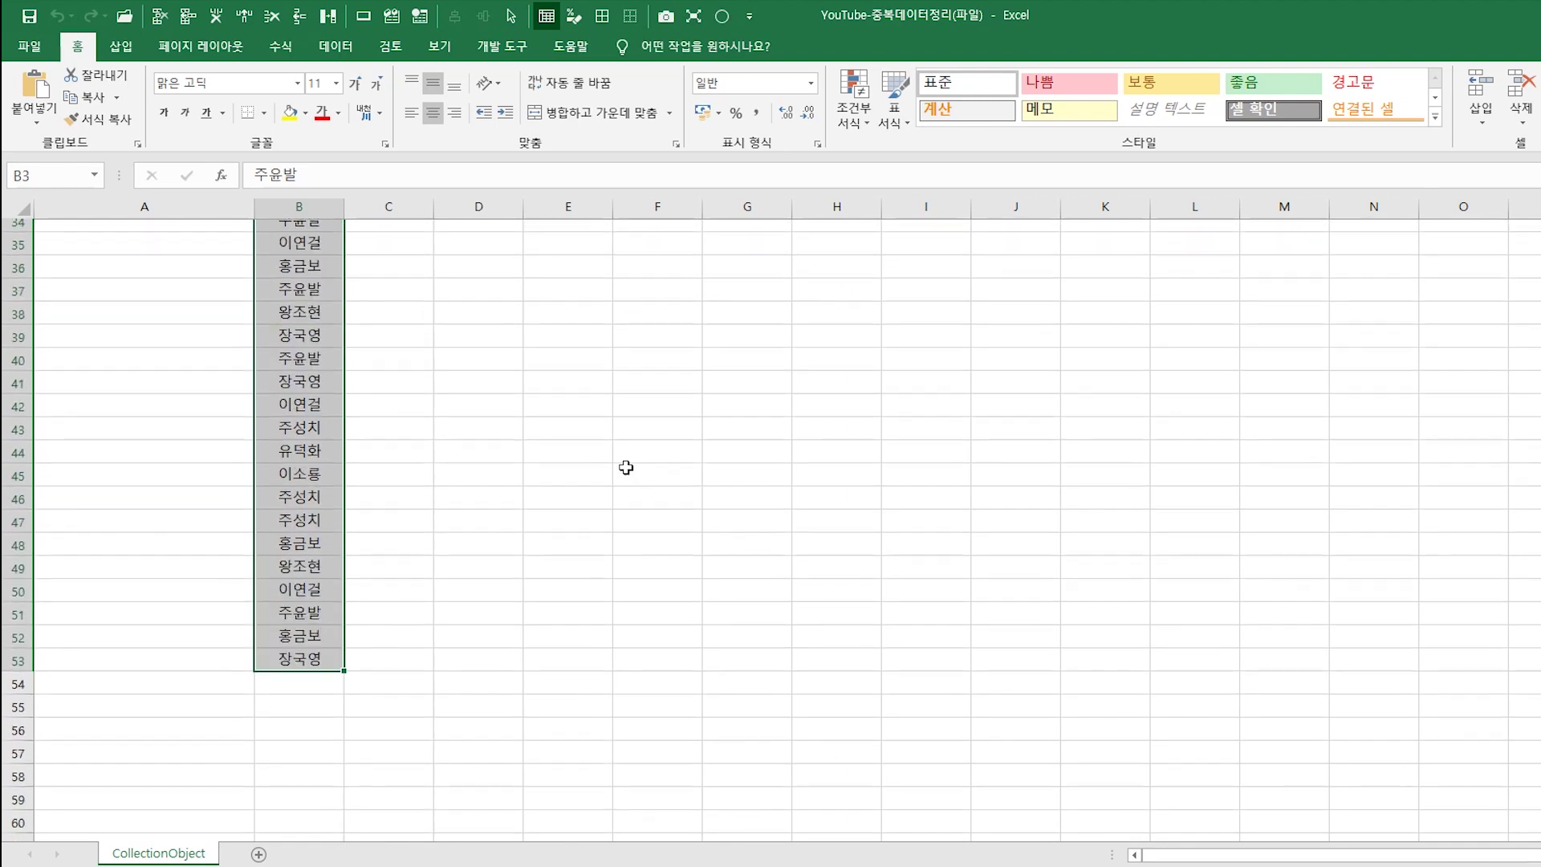
{"action": "left_click", "coordinate": [391, 16]}
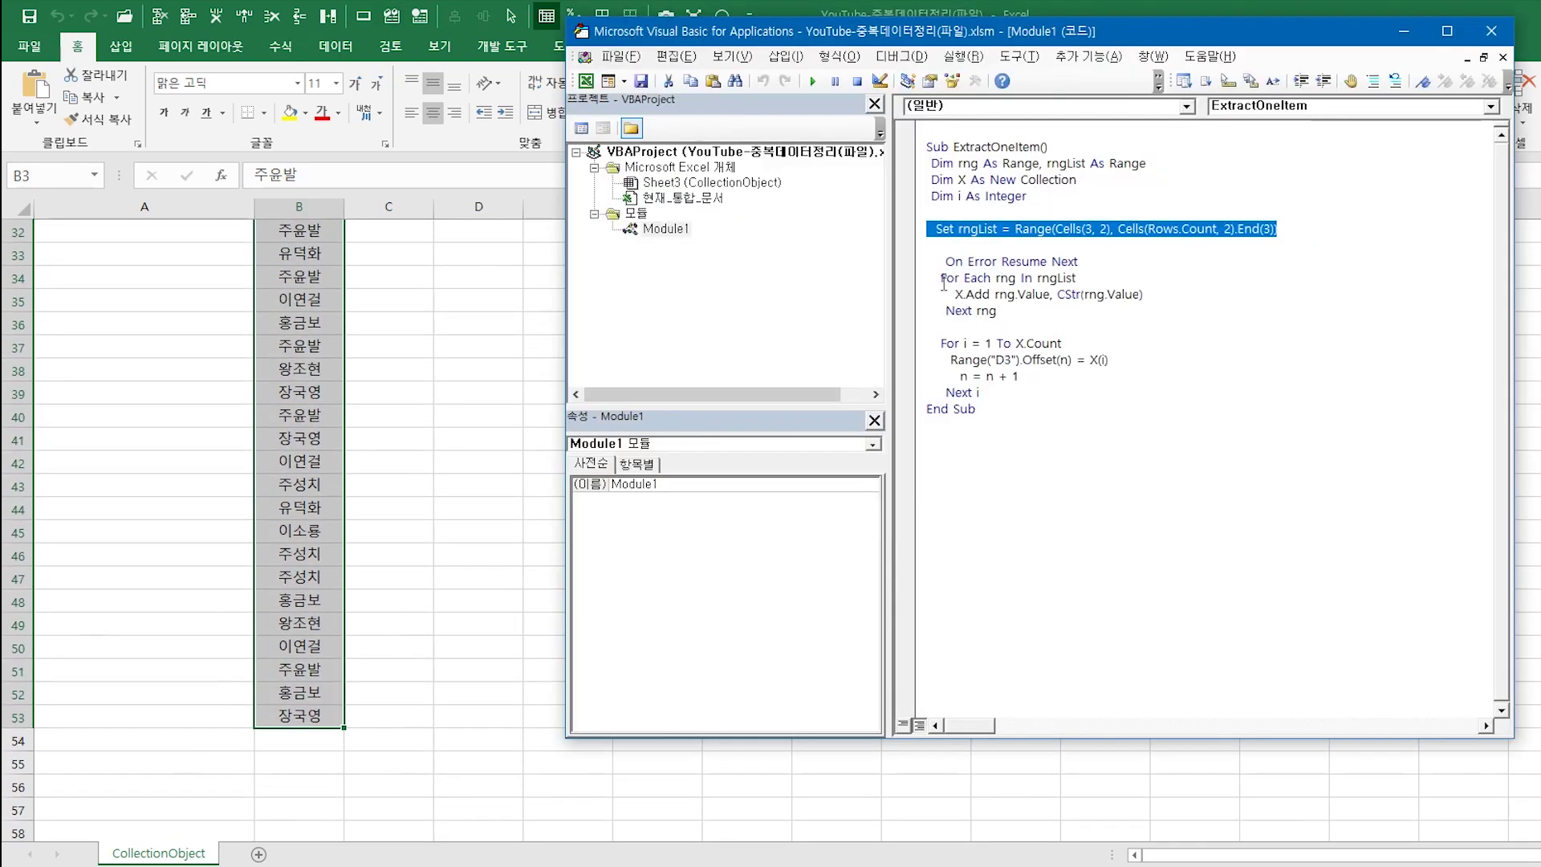
{"action": "left_click_drag", "start_coordinate": [941, 262], "coordinate": [1076, 262]}
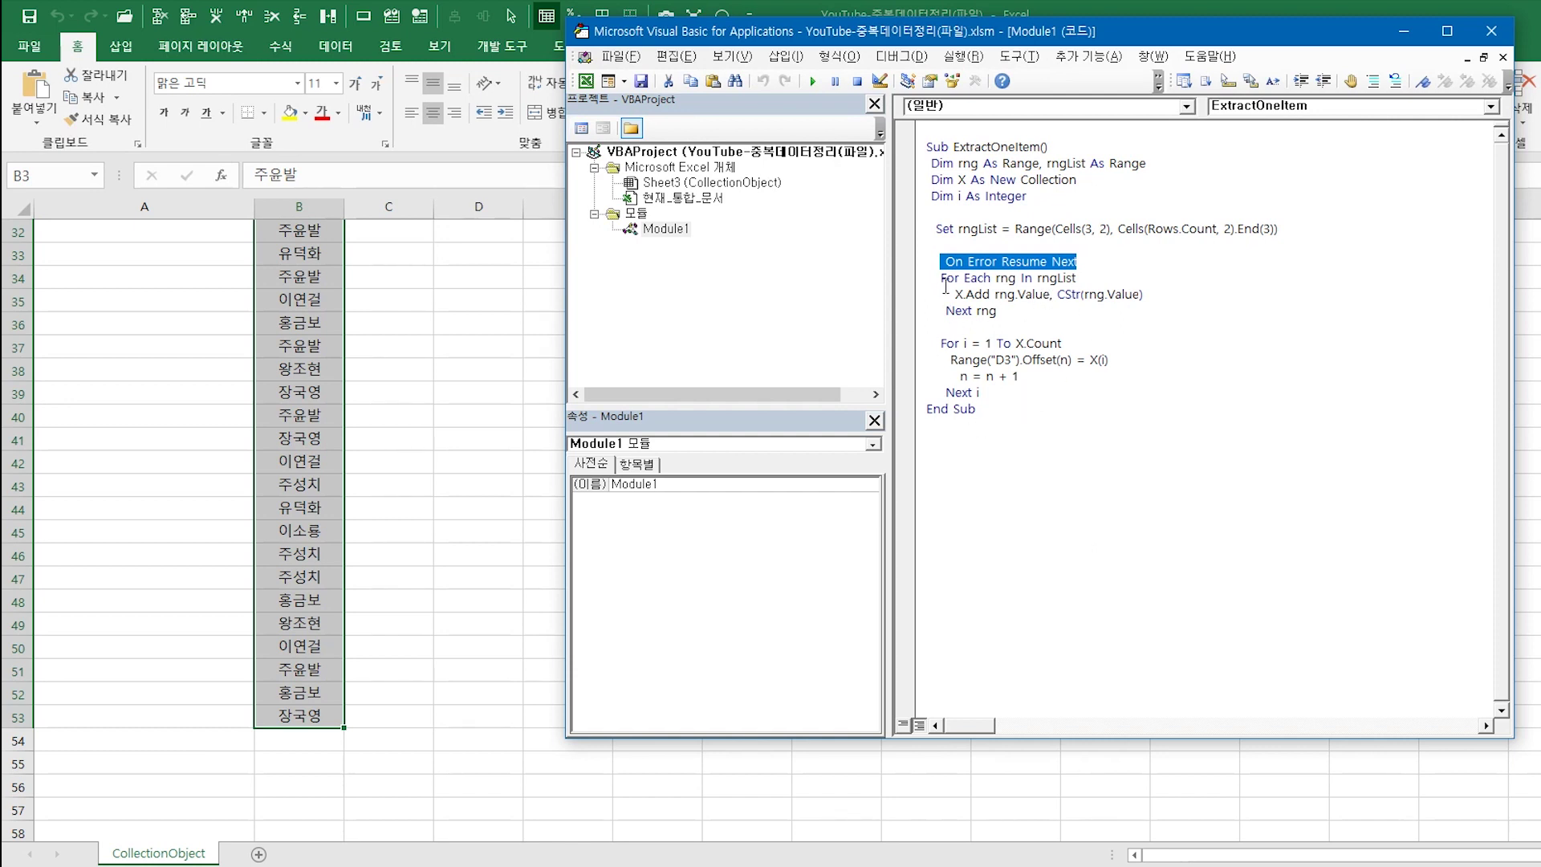
{"action": "left_click_drag", "start_coordinate": [942, 278], "coordinate": [1075, 278]}
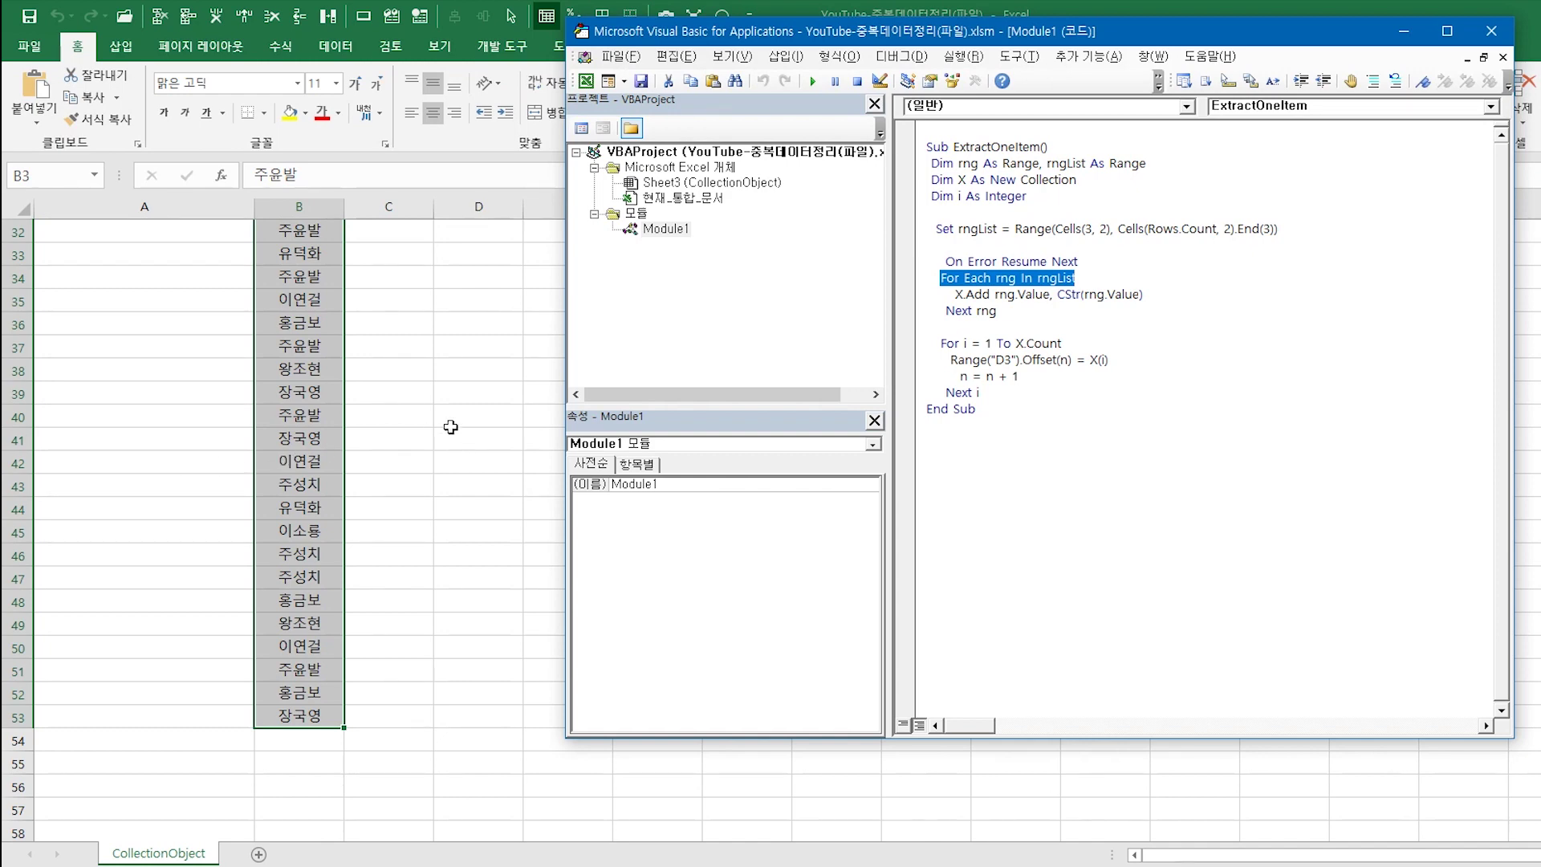
{"action": "scroll", "coordinate": [451, 427], "scroll_direction": "up", "scroll_amount": 9}
{"action": "scroll", "coordinate": [450, 419], "scroll_direction": "up", "scroll_amount": 1}
{"action": "scroll", "coordinate": [449, 419], "scroll_direction": "down", "scroll_amount": 7}
{"action": "scroll", "coordinate": [448, 418], "scroll_direction": "down", "scroll_amount": 6}
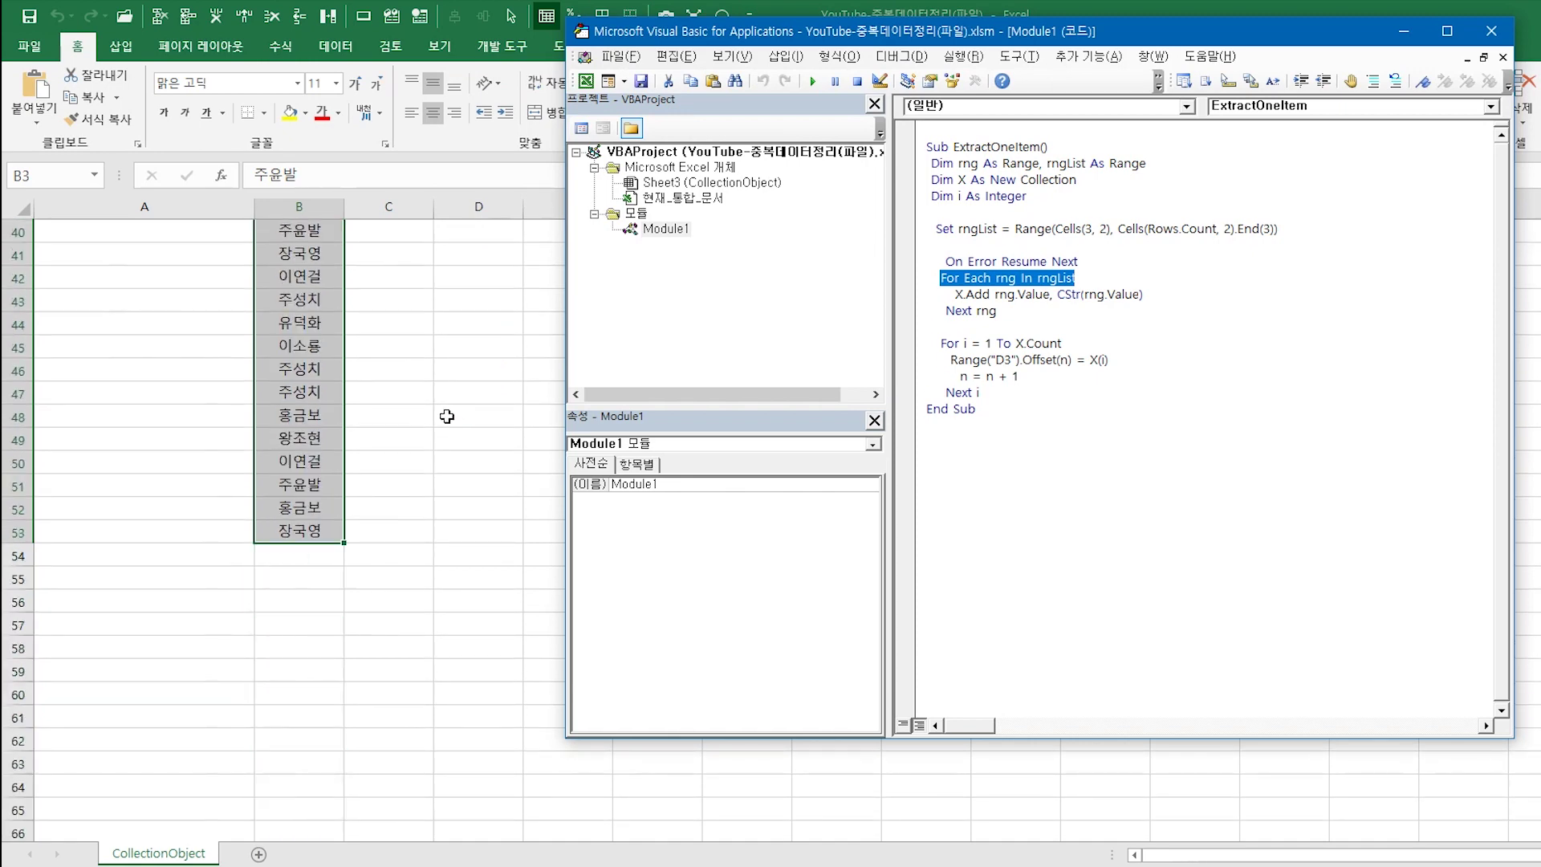
{"action": "left_click_drag", "start_coordinate": [953, 295], "coordinate": [1133, 294]}
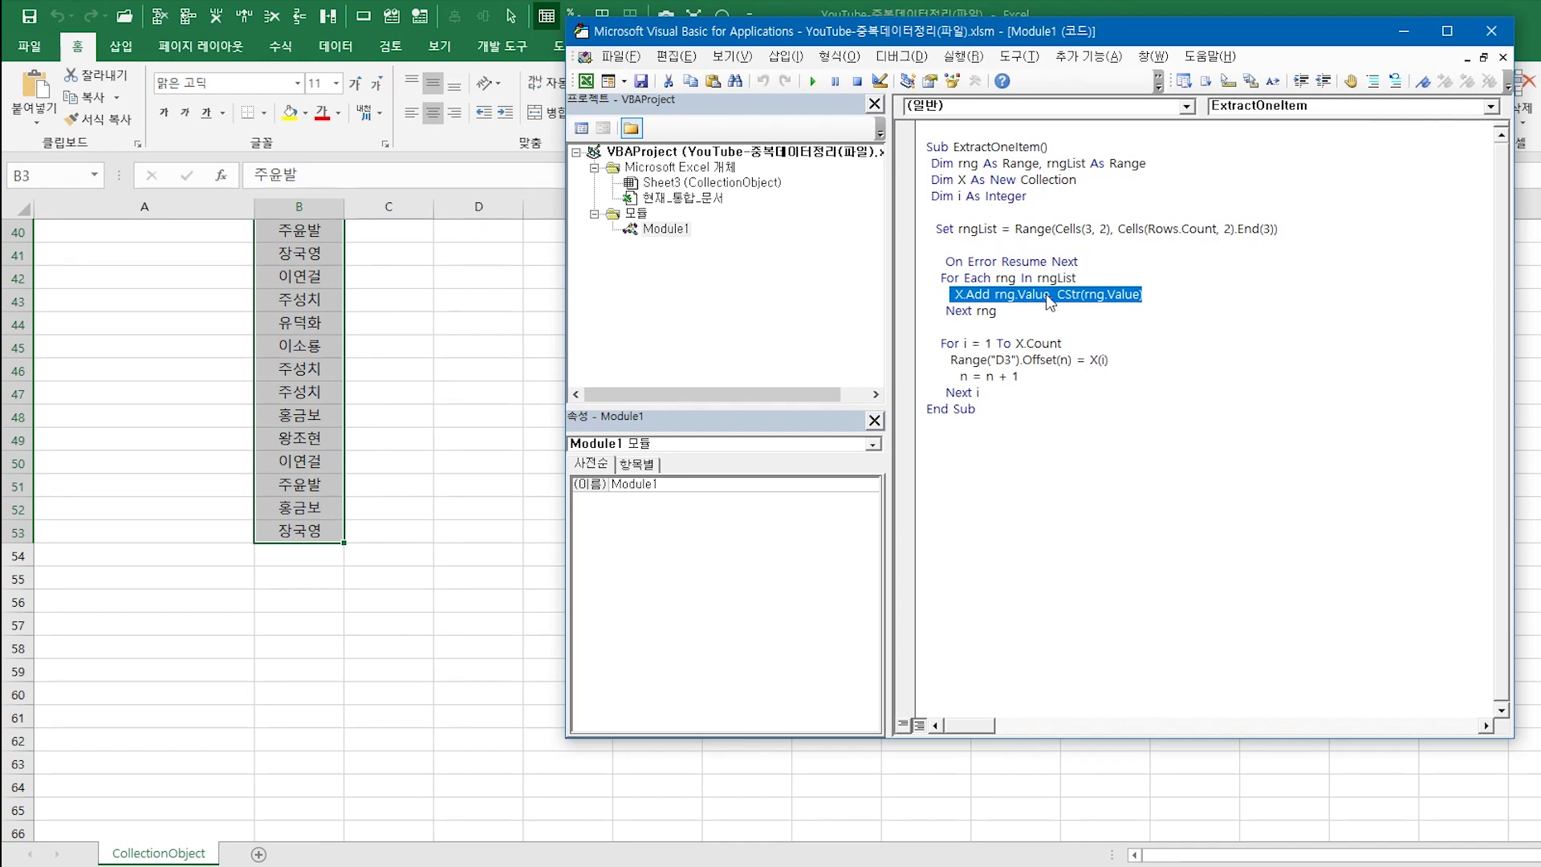
{"action": "scroll", "coordinate": [391, 505], "scroll_direction": "up", "scroll_amount": 6}
{"action": "scroll", "coordinate": [391, 500], "scroll_direction": "up", "scroll_amount": 7}
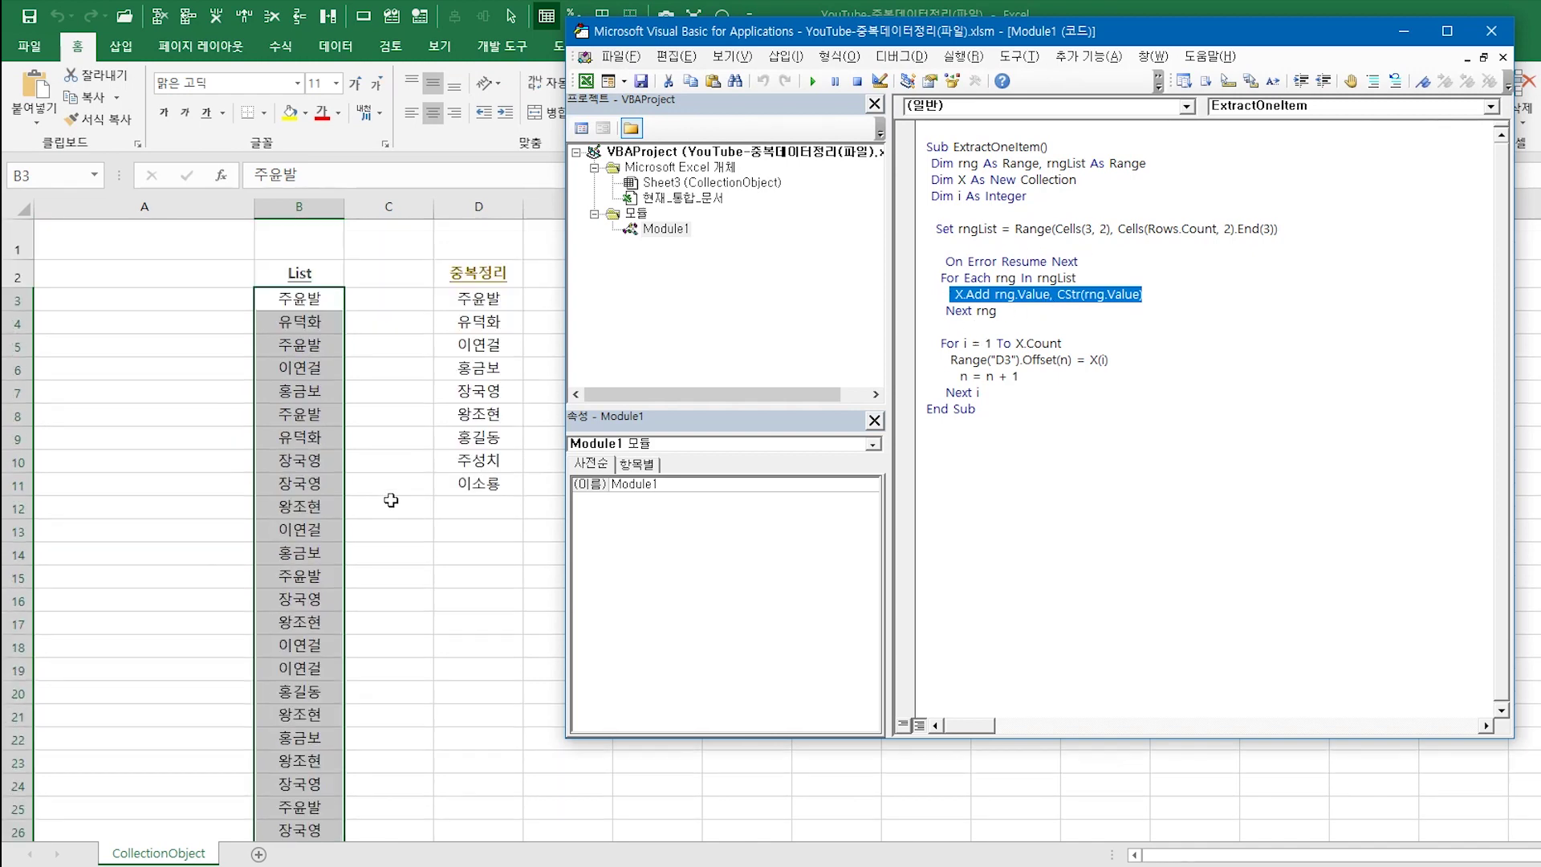
{"action": "left_click", "coordinate": [309, 303]}
{"action": "left_click", "coordinate": [309, 321]}
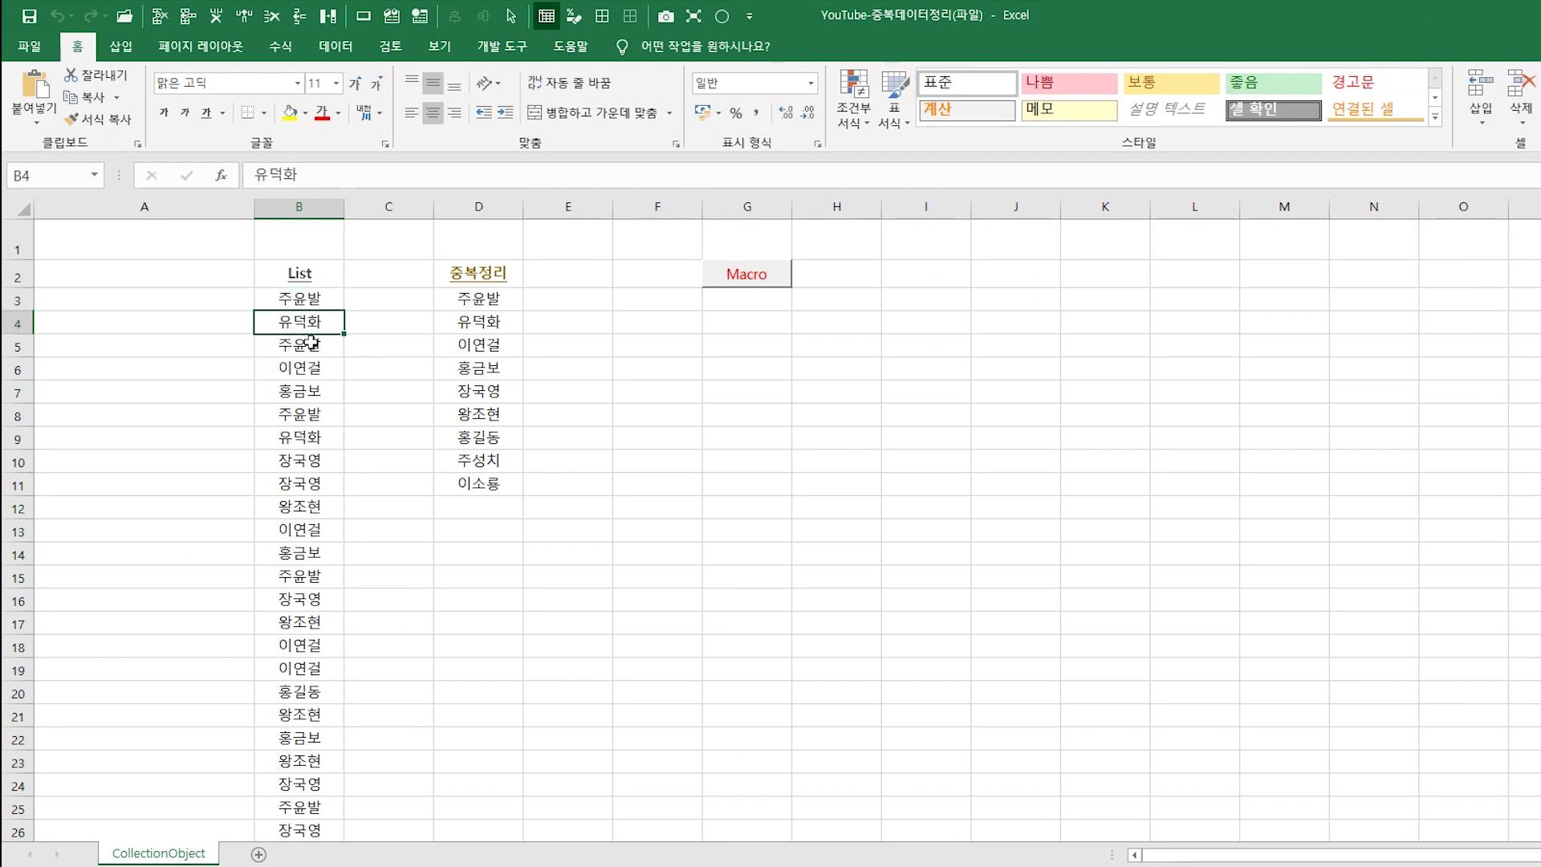
{"action": "left_click", "coordinate": [312, 344]}
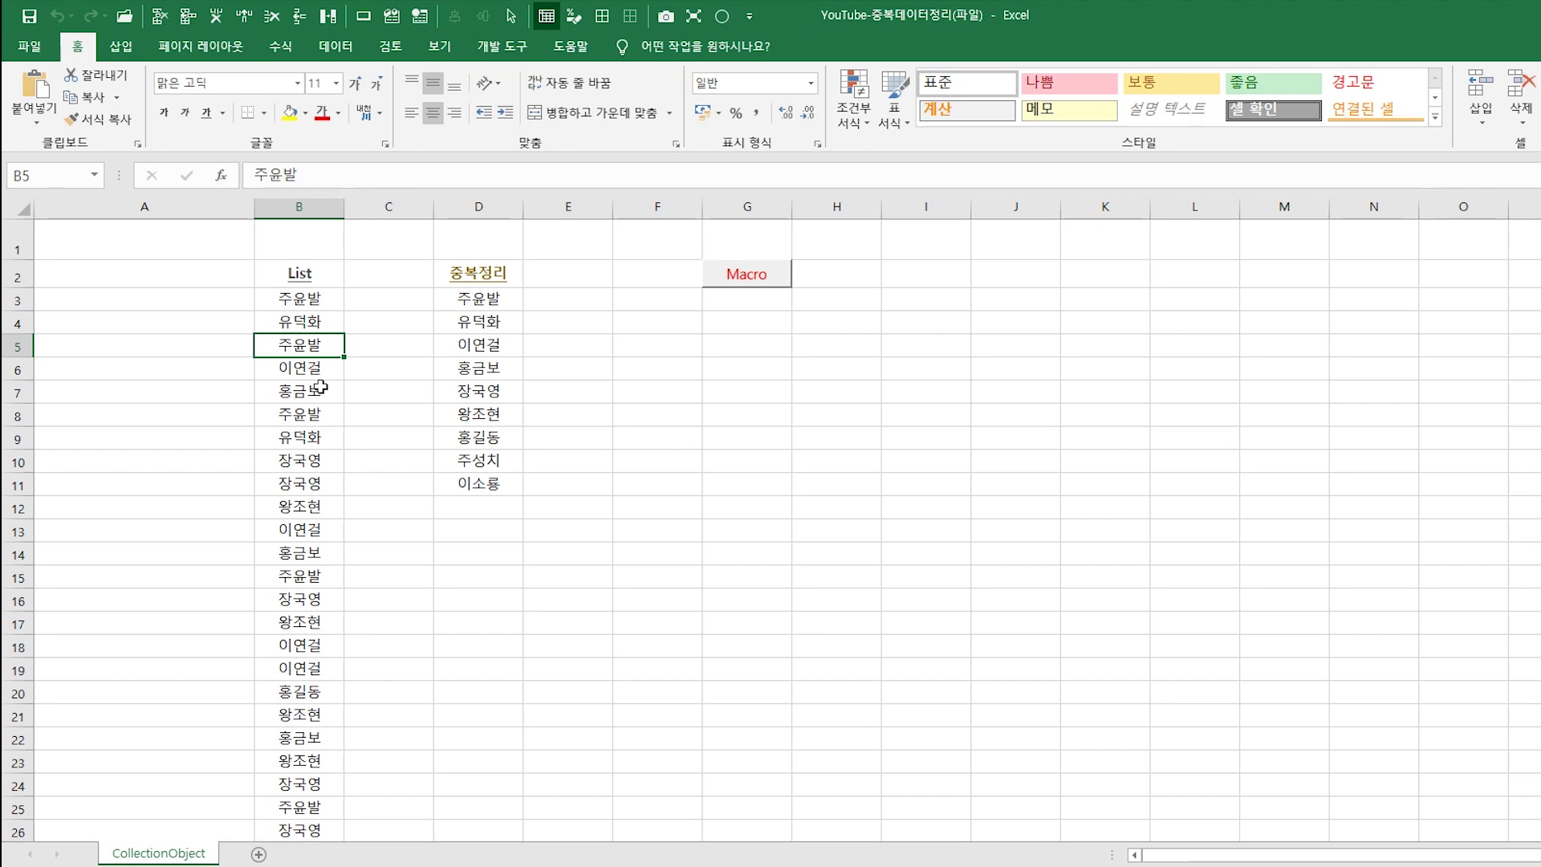
{"action": "left_click", "coordinate": [390, 15]}
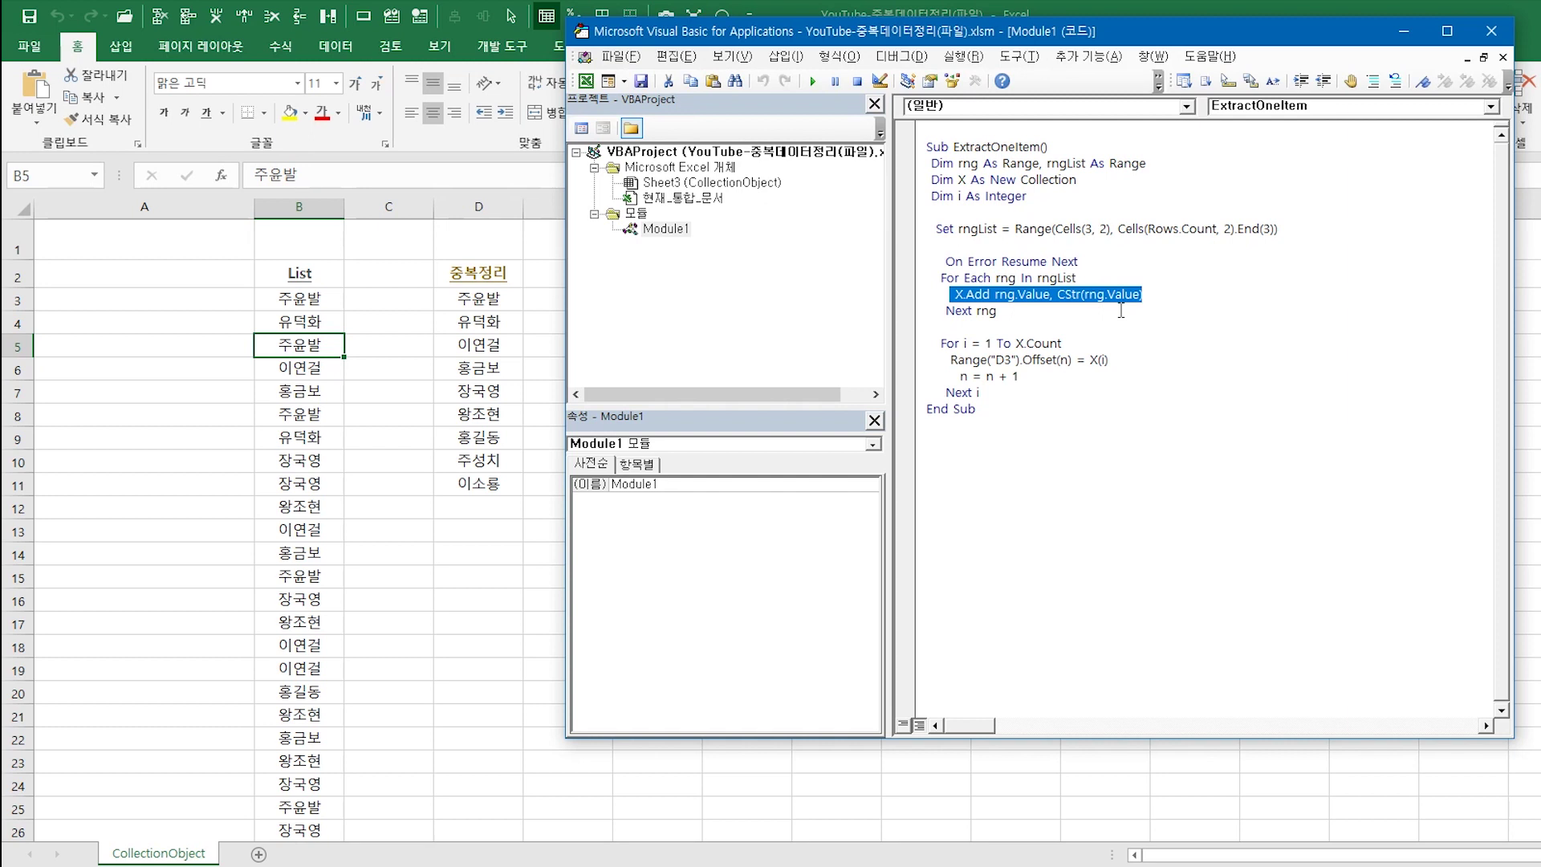
{"action": "left_click_drag", "start_coordinate": [940, 261], "coordinate": [1076, 261]}
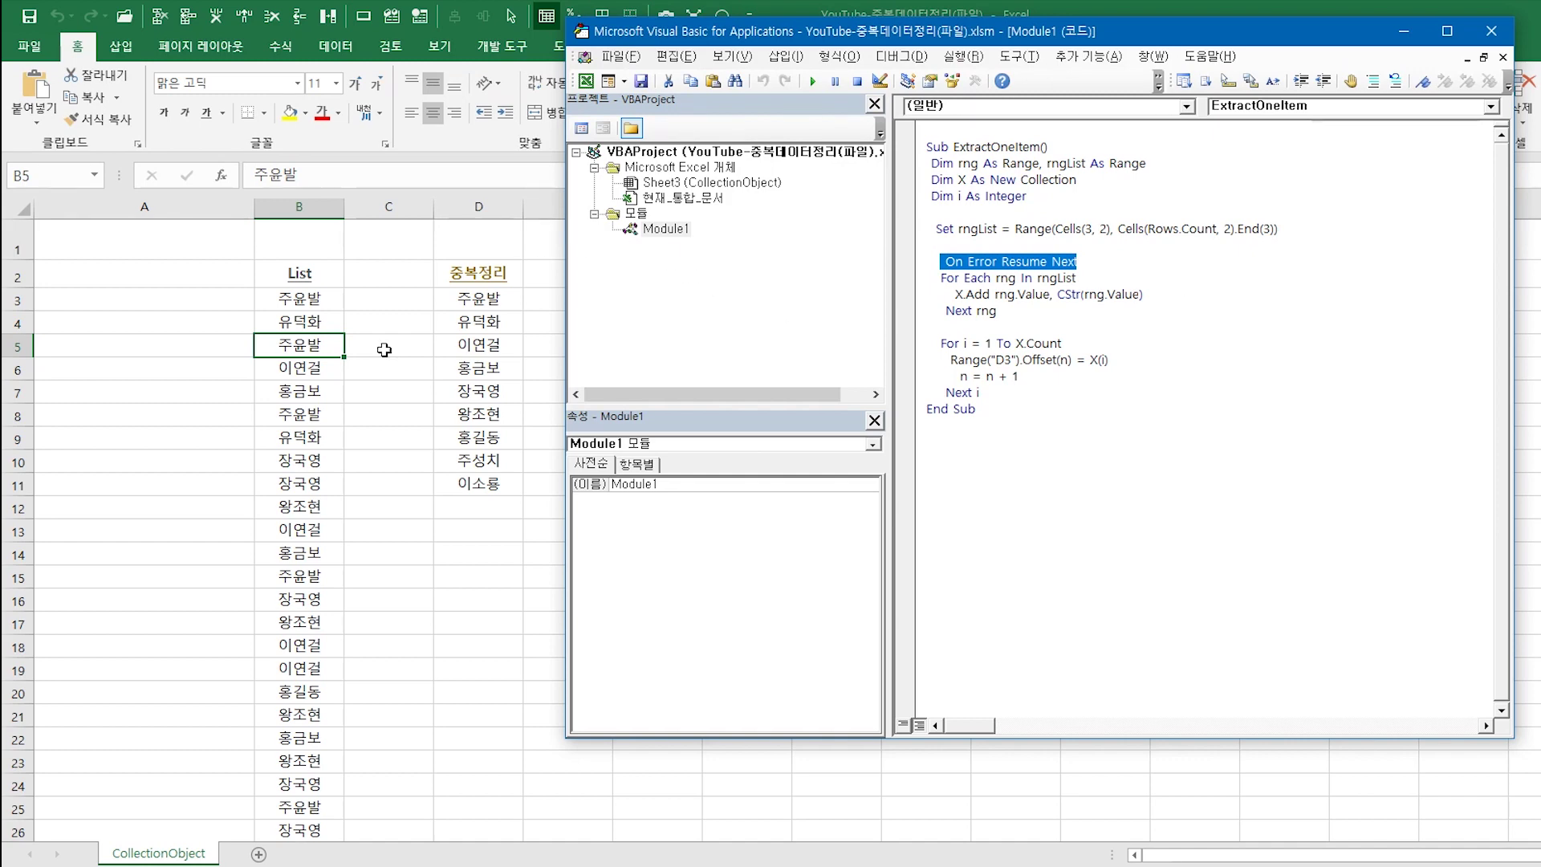
{"action": "left_click", "coordinate": [313, 369]}
{"action": "left_click", "coordinate": [310, 391]}
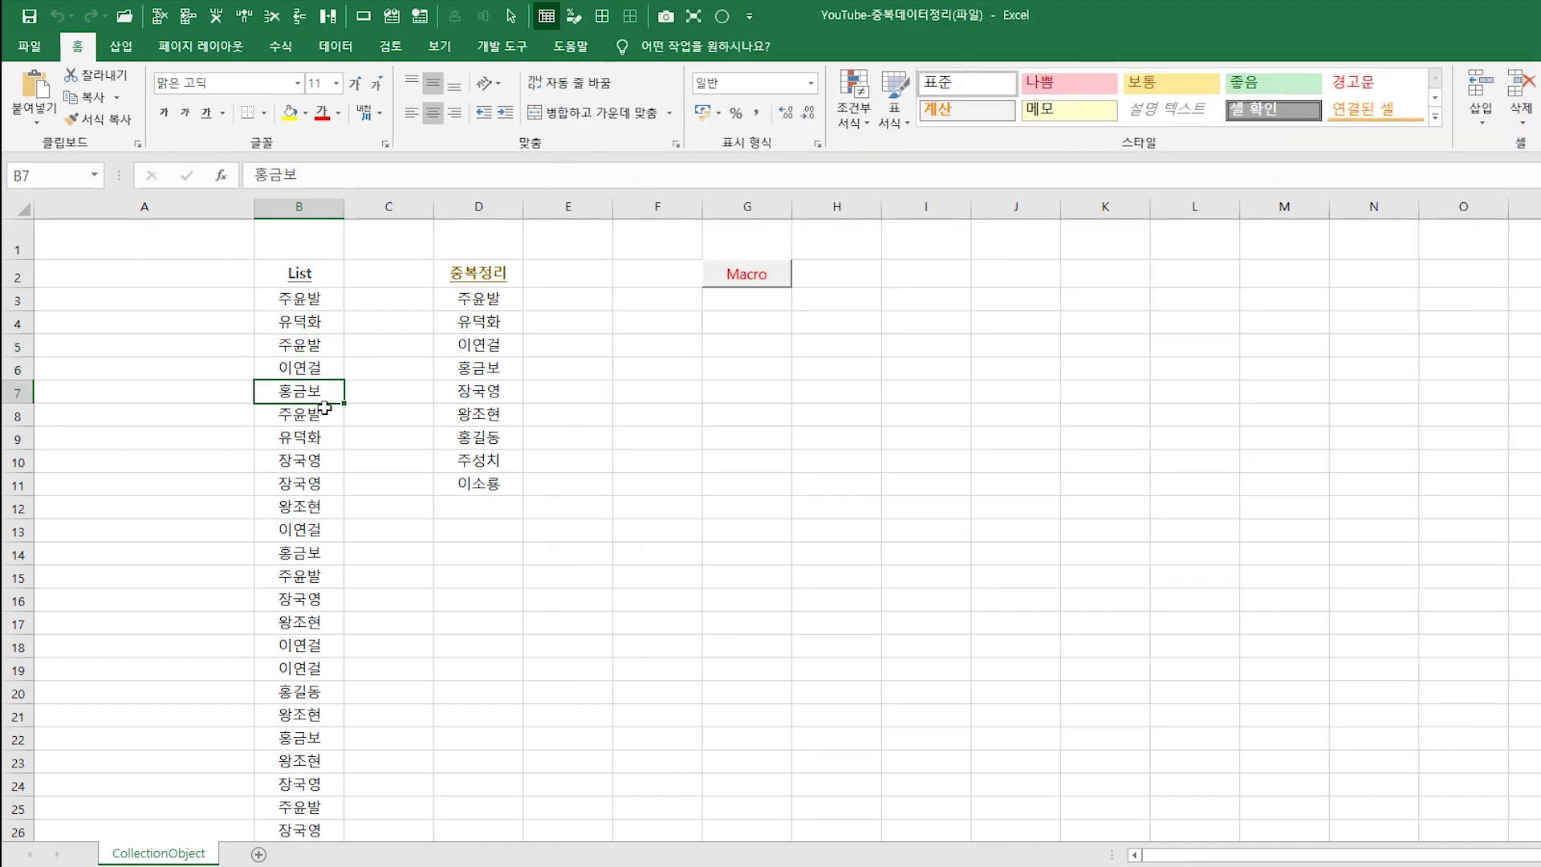
{"action": "left_click", "coordinate": [309, 411]}
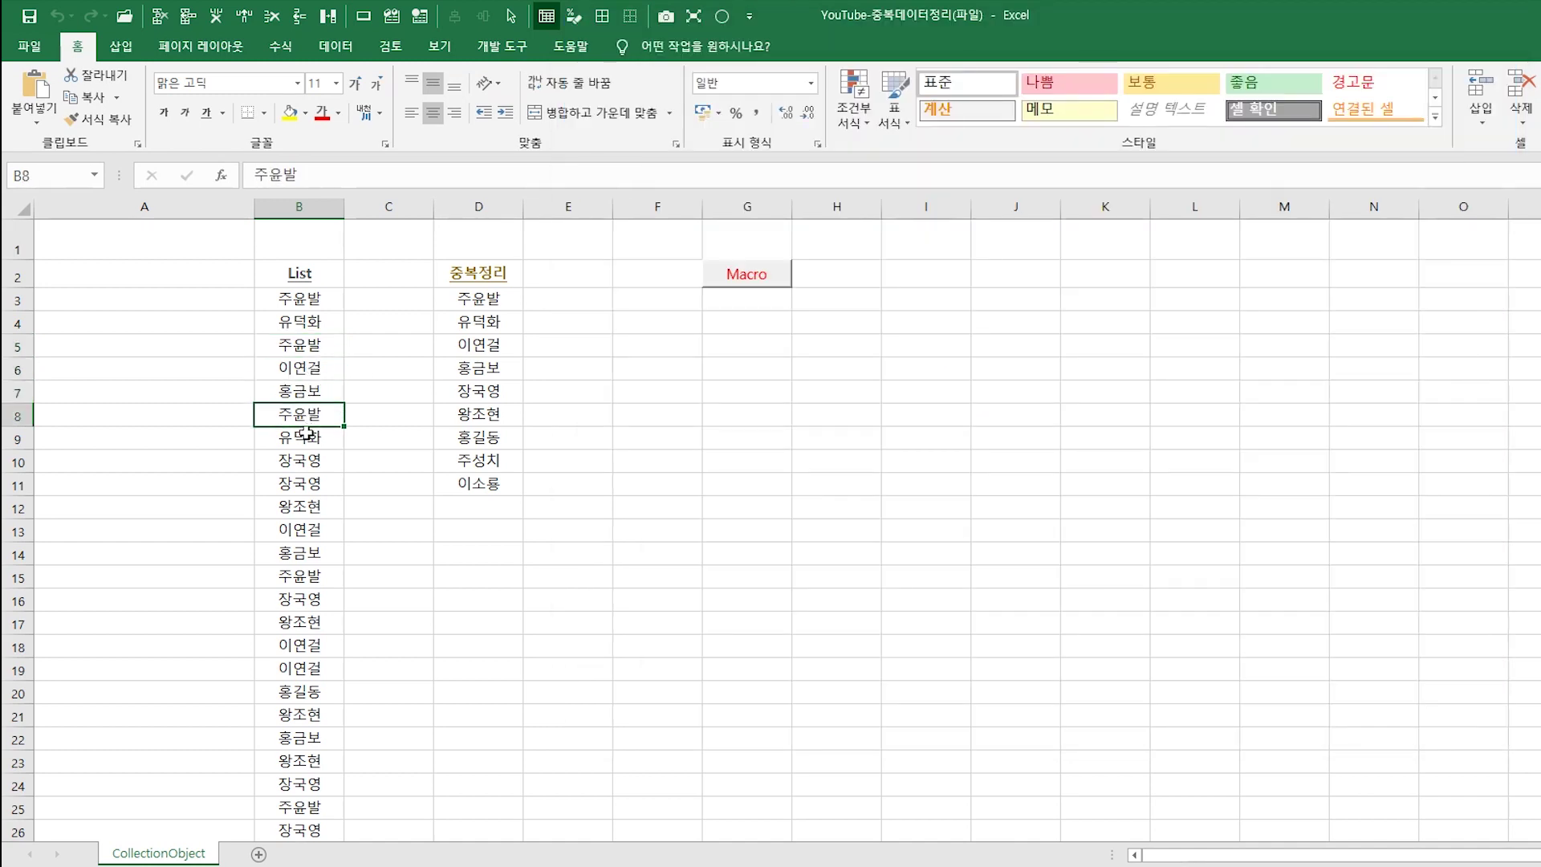
{"action": "left_click", "coordinate": [307, 434]}
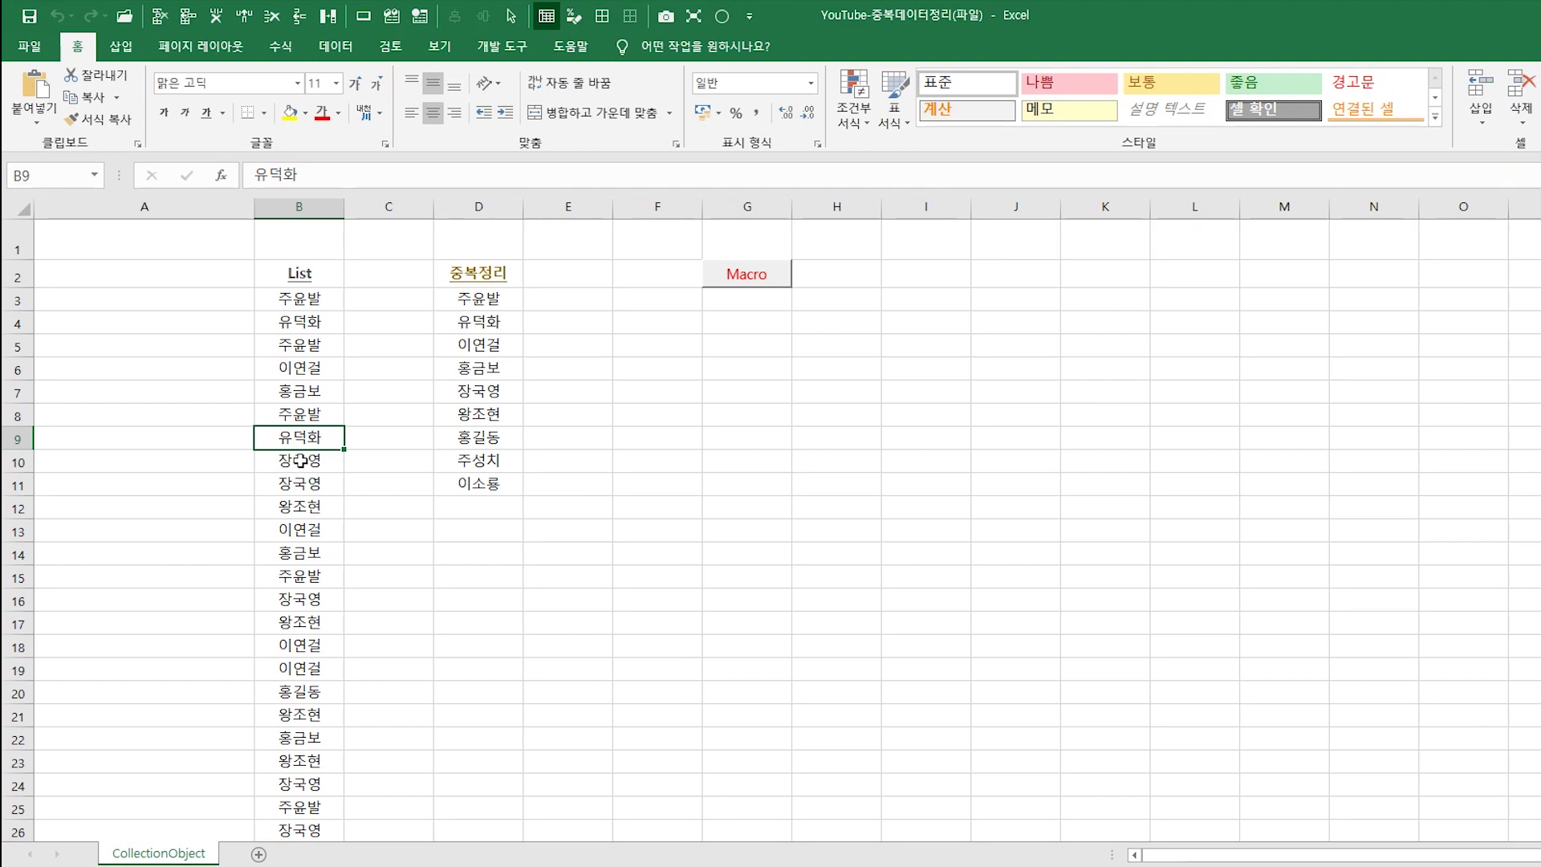
{"action": "key", "text": "alt+F11"}
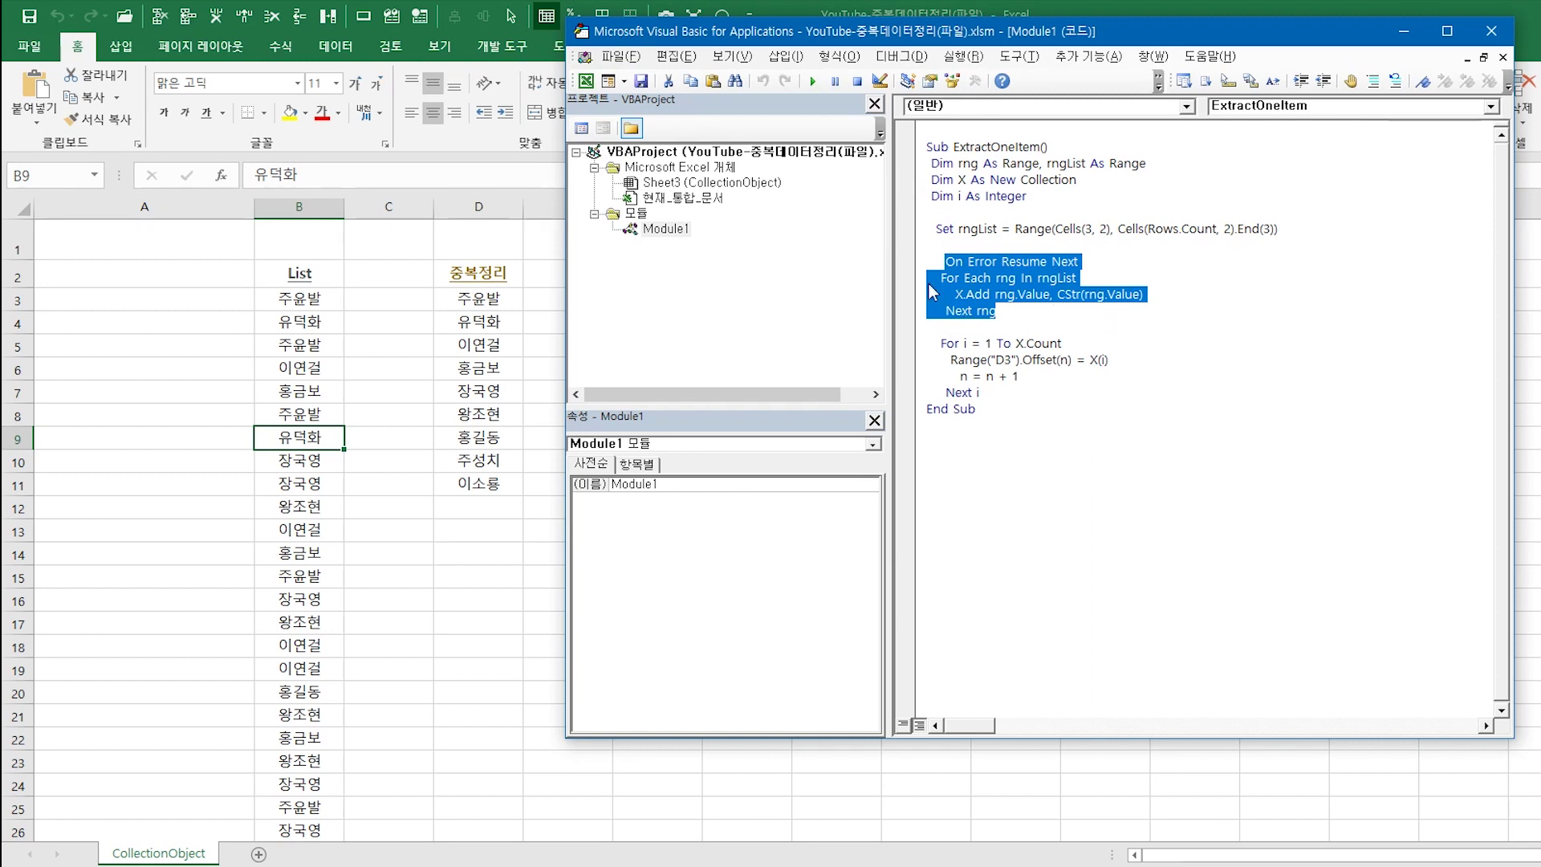
{"action": "left_click_drag", "start_coordinate": [941, 311], "coordinate": [995, 311]}
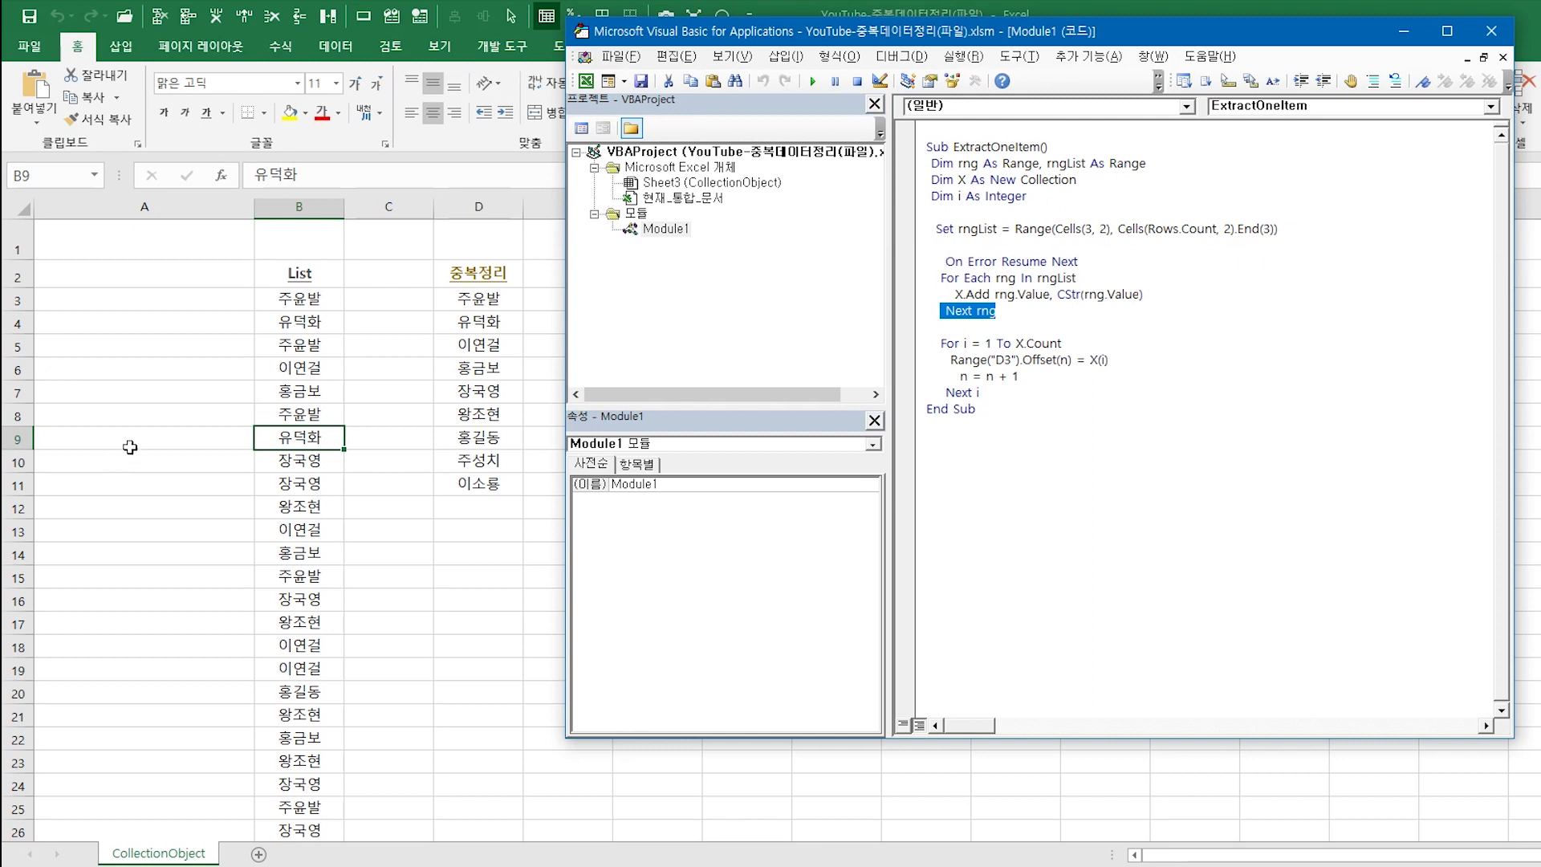
{"action": "left_click_drag", "start_coordinate": [935, 342], "coordinate": [1061, 342]}
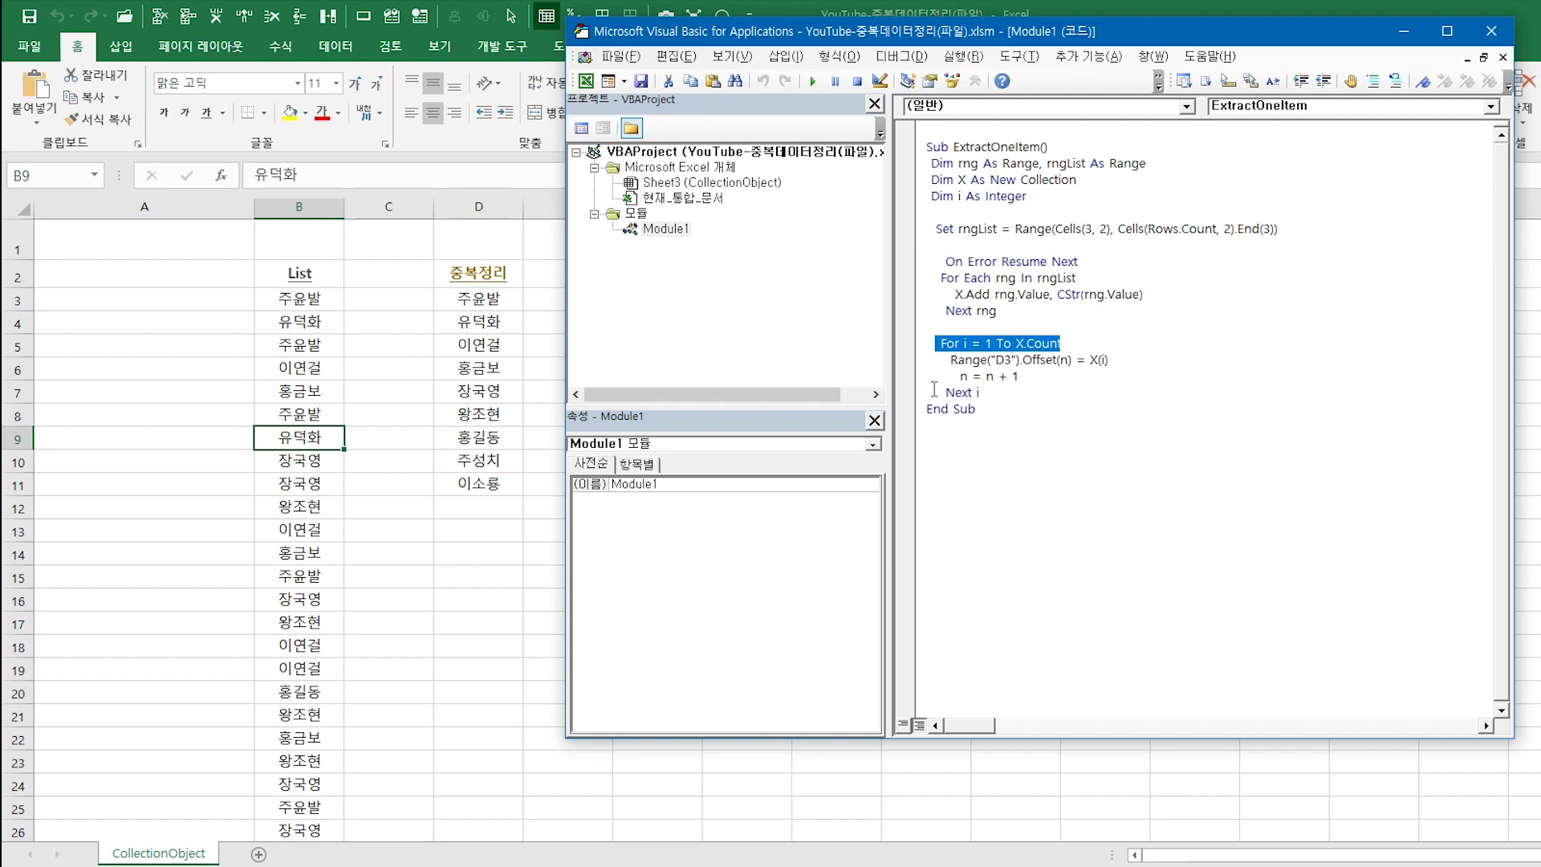
{"action": "left_click", "coordinate": [1016, 342]}
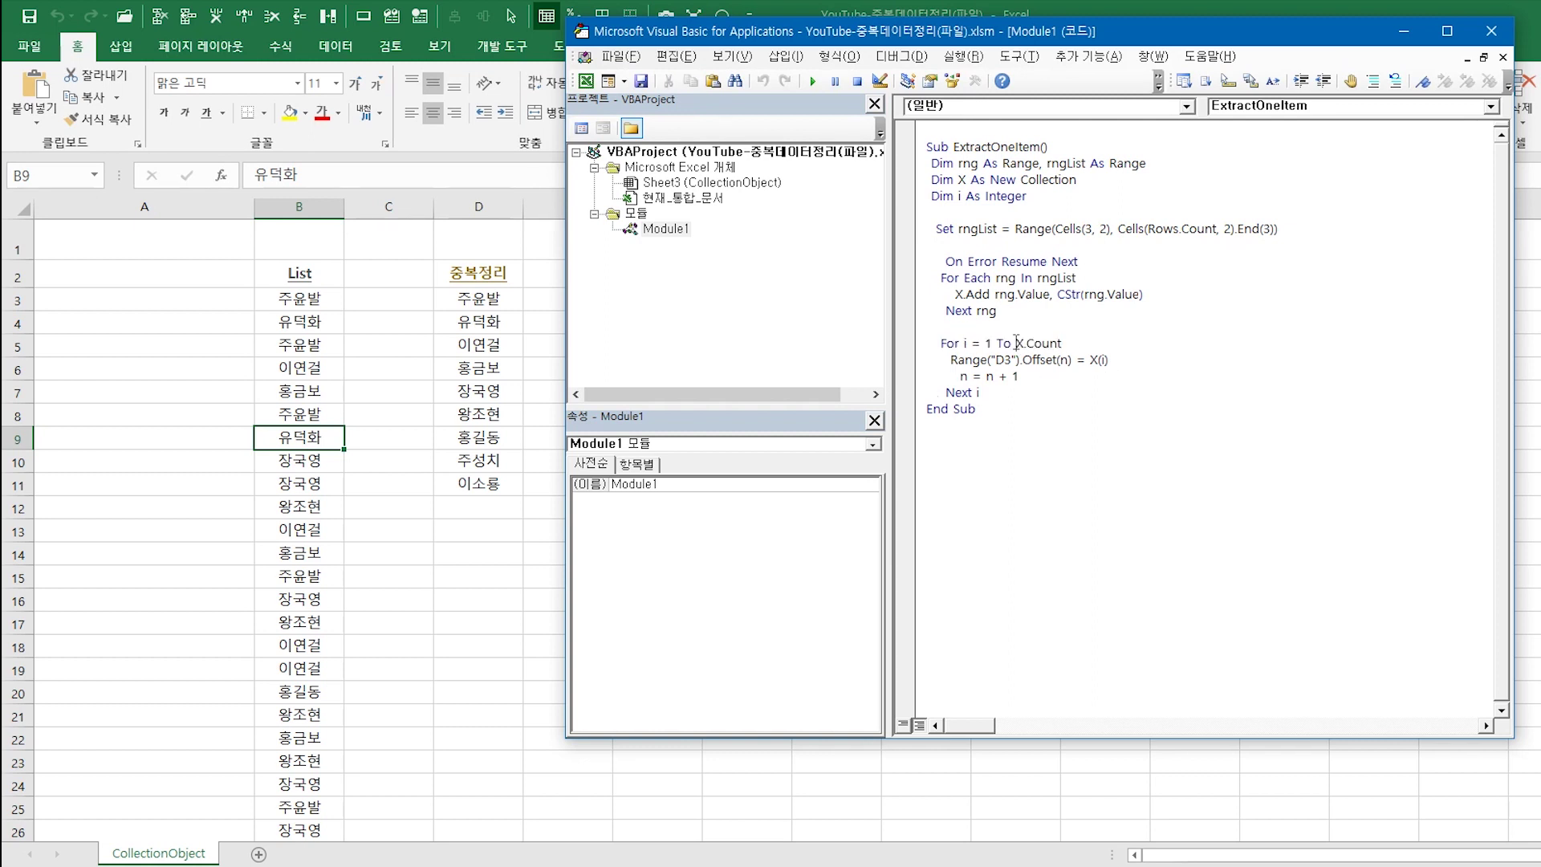
{"action": "left_click_drag", "start_coordinate": [1015, 342], "coordinate": [1060, 343]}
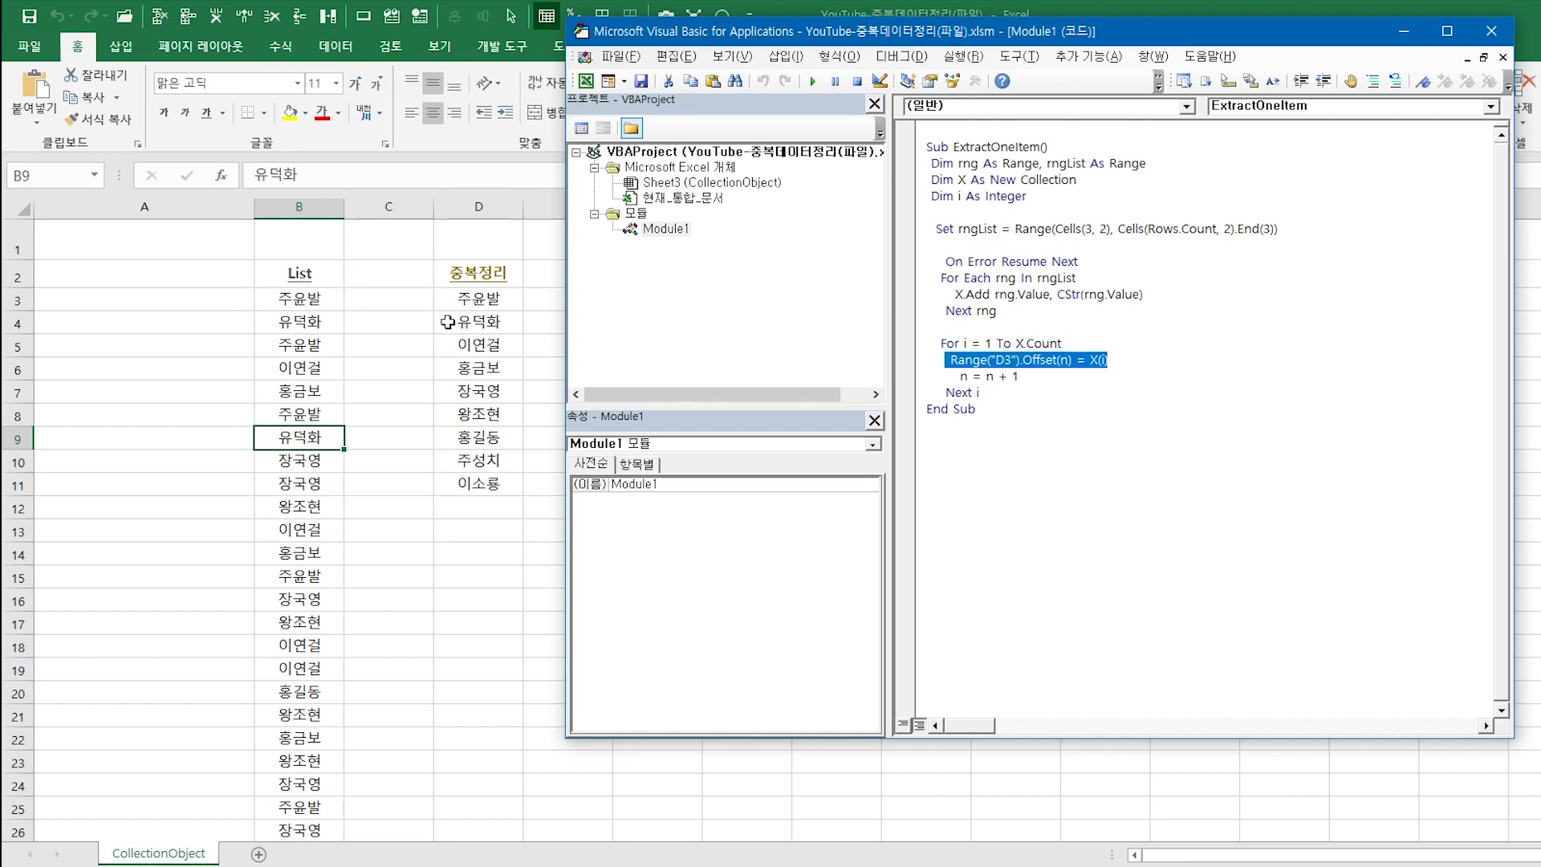
{"action": "key", "text": "alt+F11"}
{"action": "left_click", "coordinate": [478, 294]}
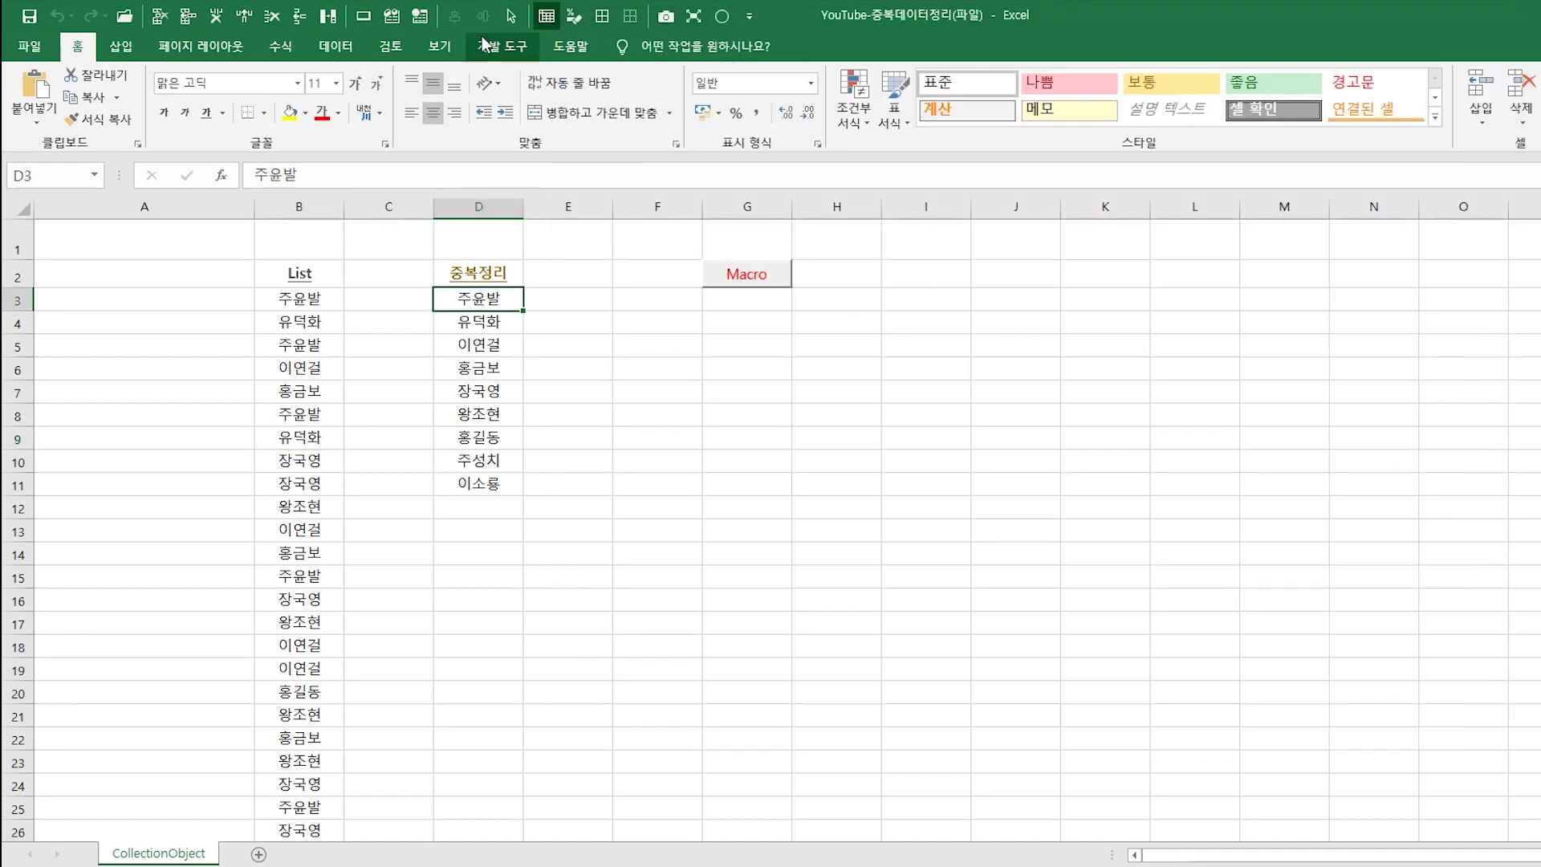
{"action": "left_click", "coordinate": [419, 15]}
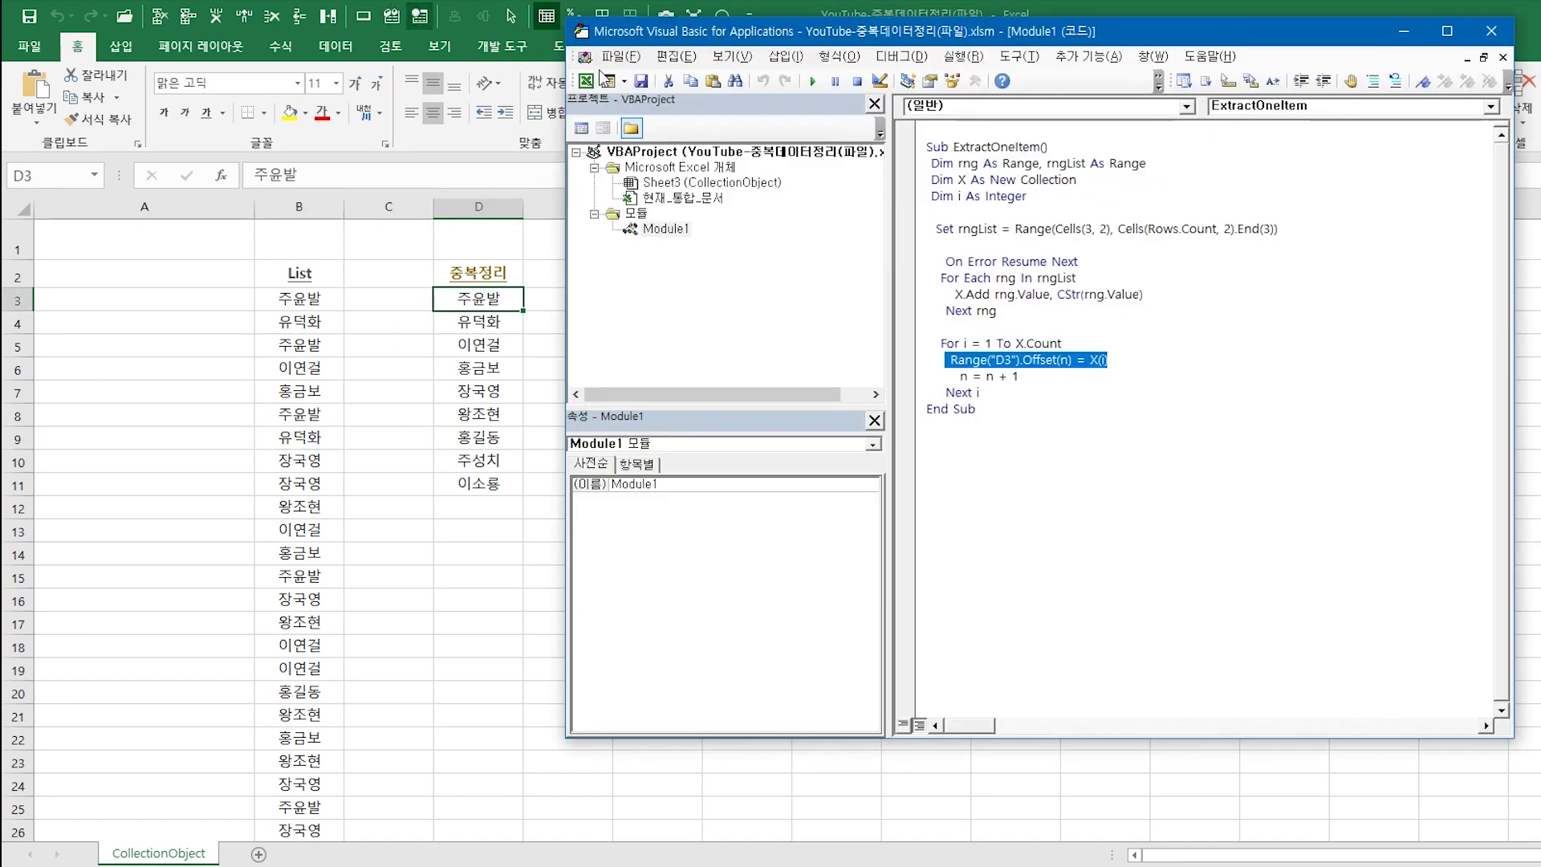
{"action": "left_click", "coordinate": [463, 326]}
{"action": "left_click", "coordinate": [464, 346]}
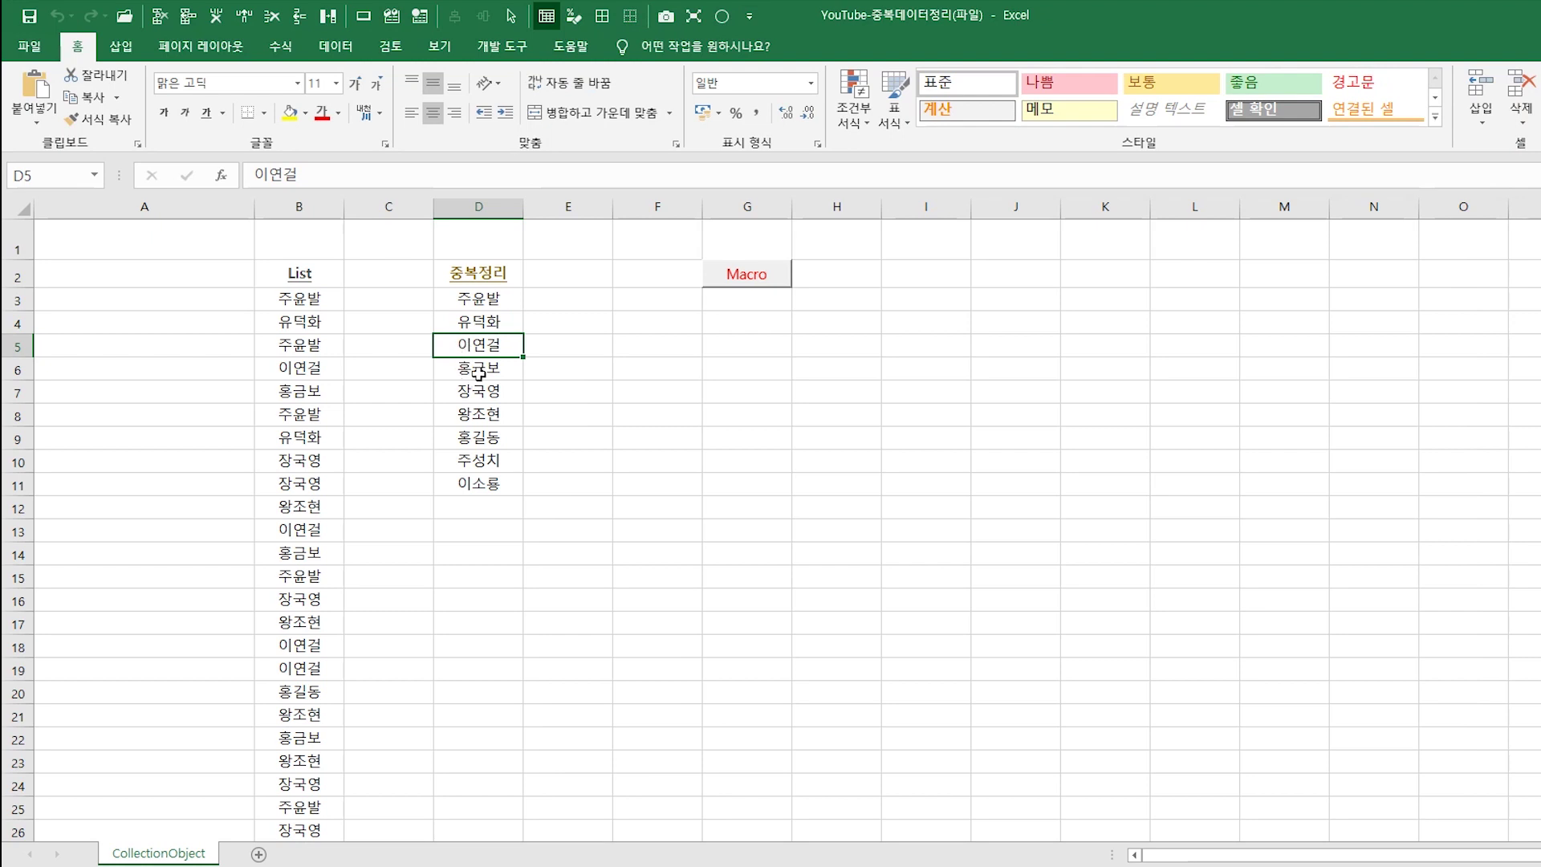
{"action": "left_click", "coordinate": [480, 371]}
{"action": "left_click", "coordinate": [478, 395]}
{"action": "left_click", "coordinate": [478, 414]}
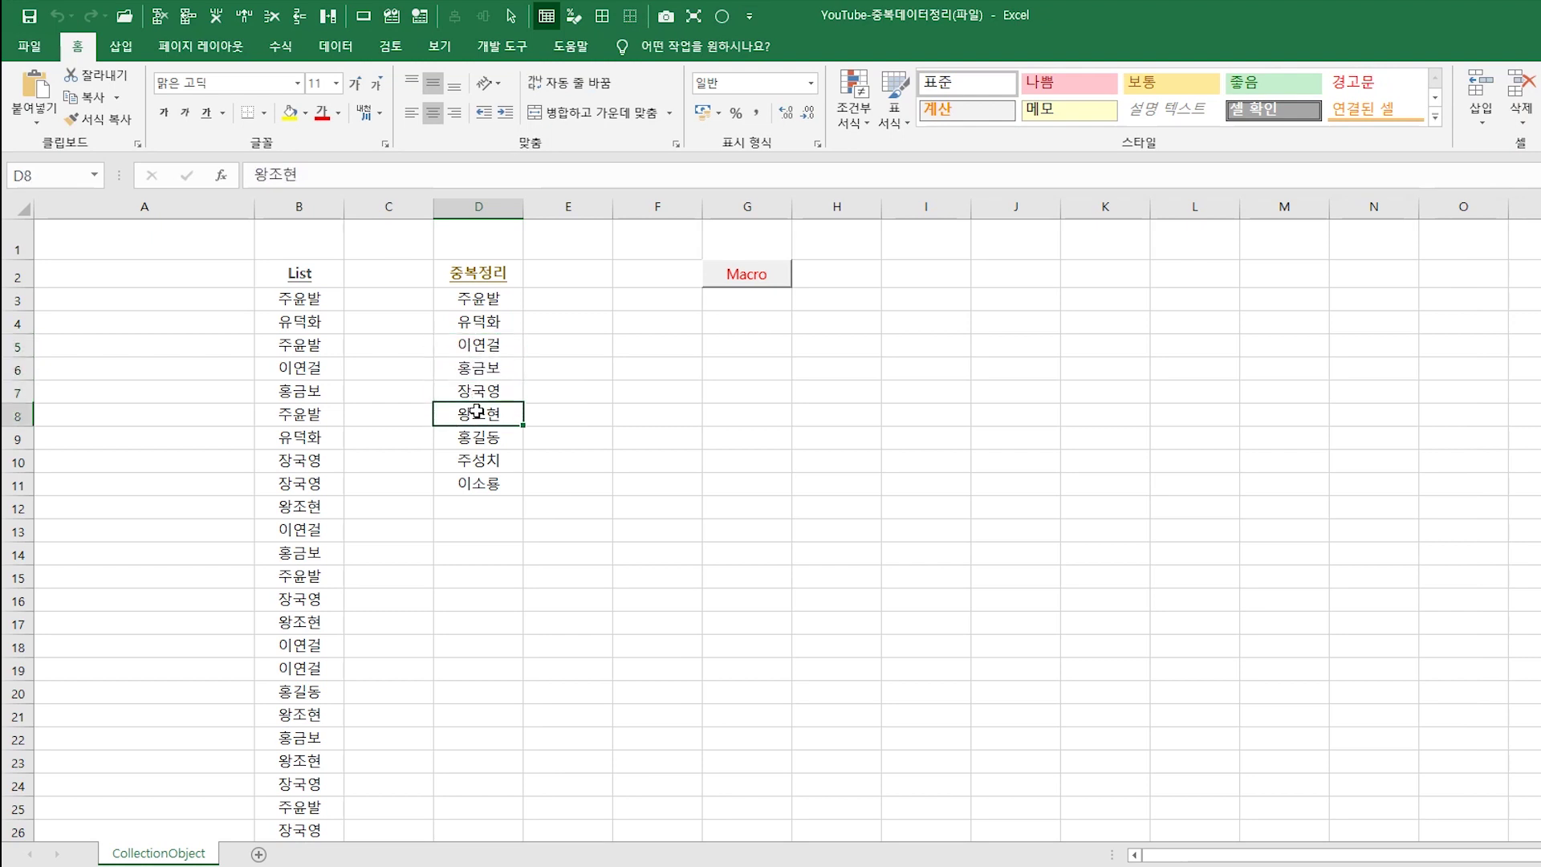
{"action": "key", "text": "ctrl+Down"}
{"action": "key", "text": "alt+F11"}
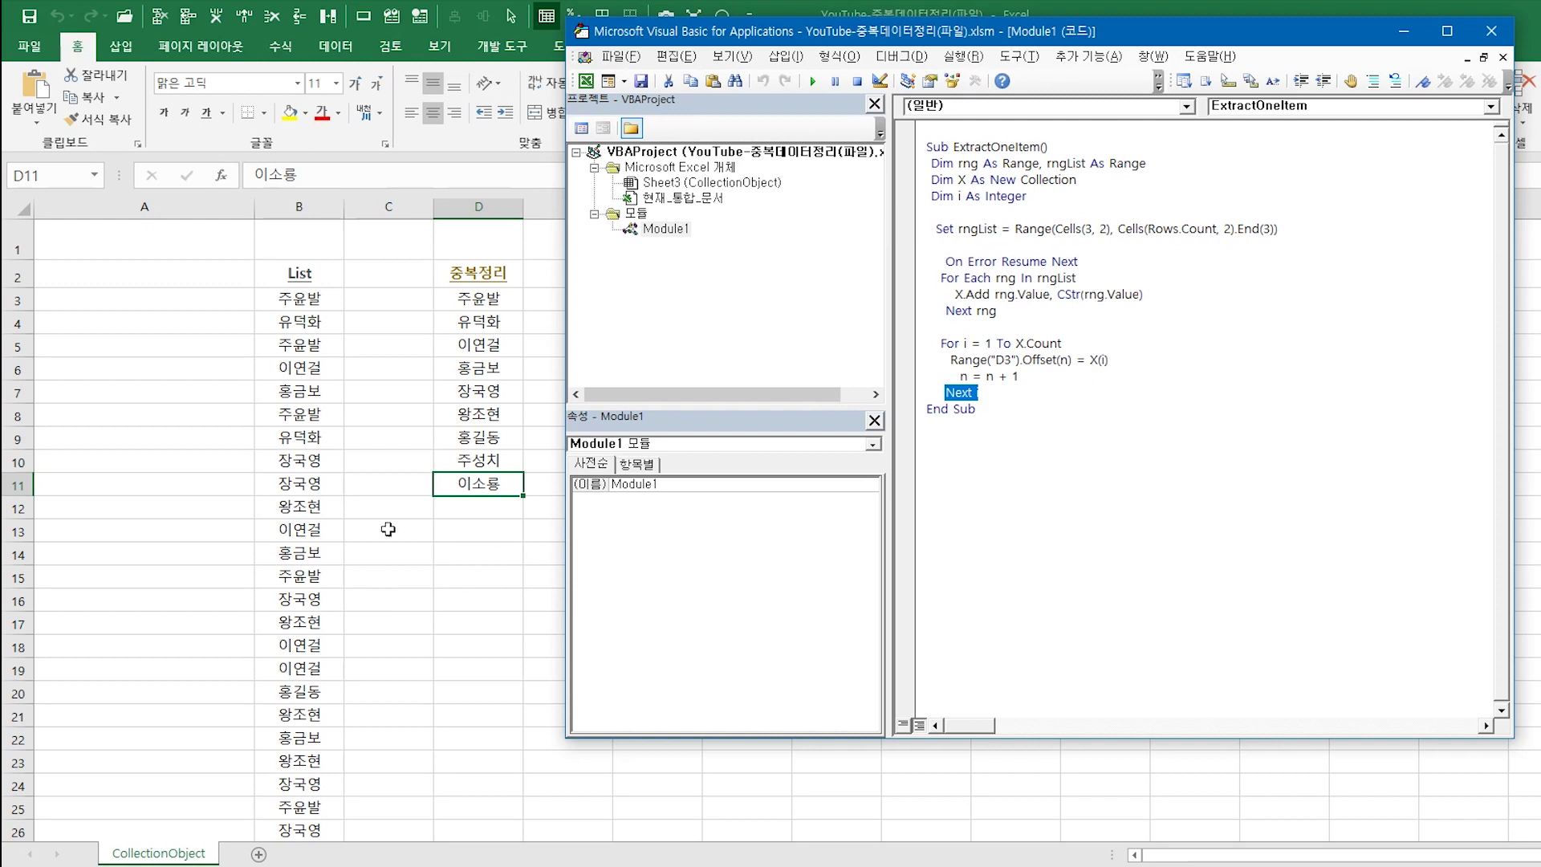
{"action": "key", "text": "F8"}
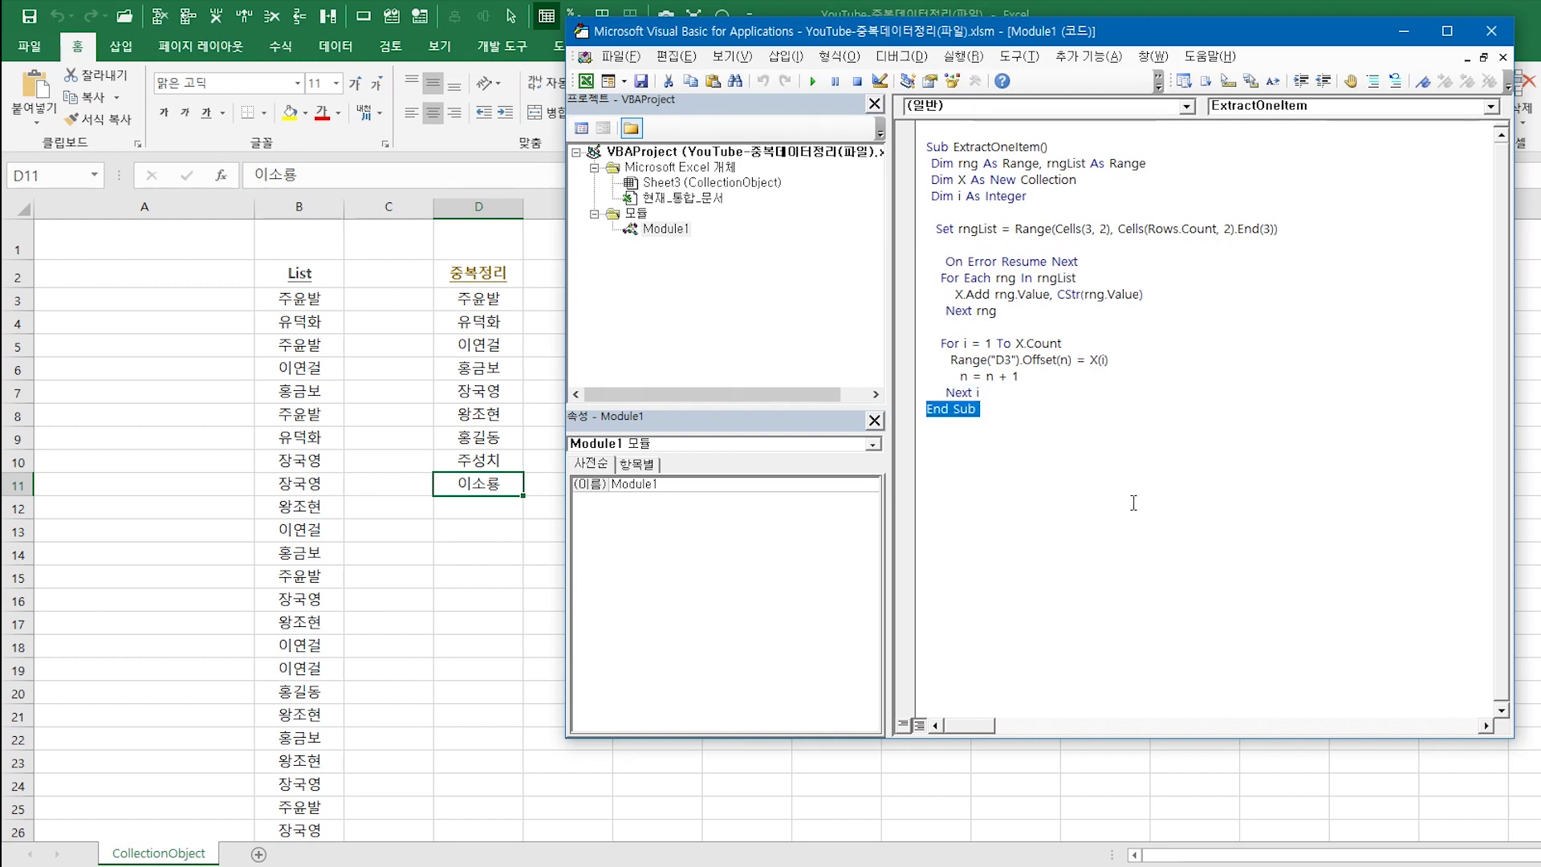